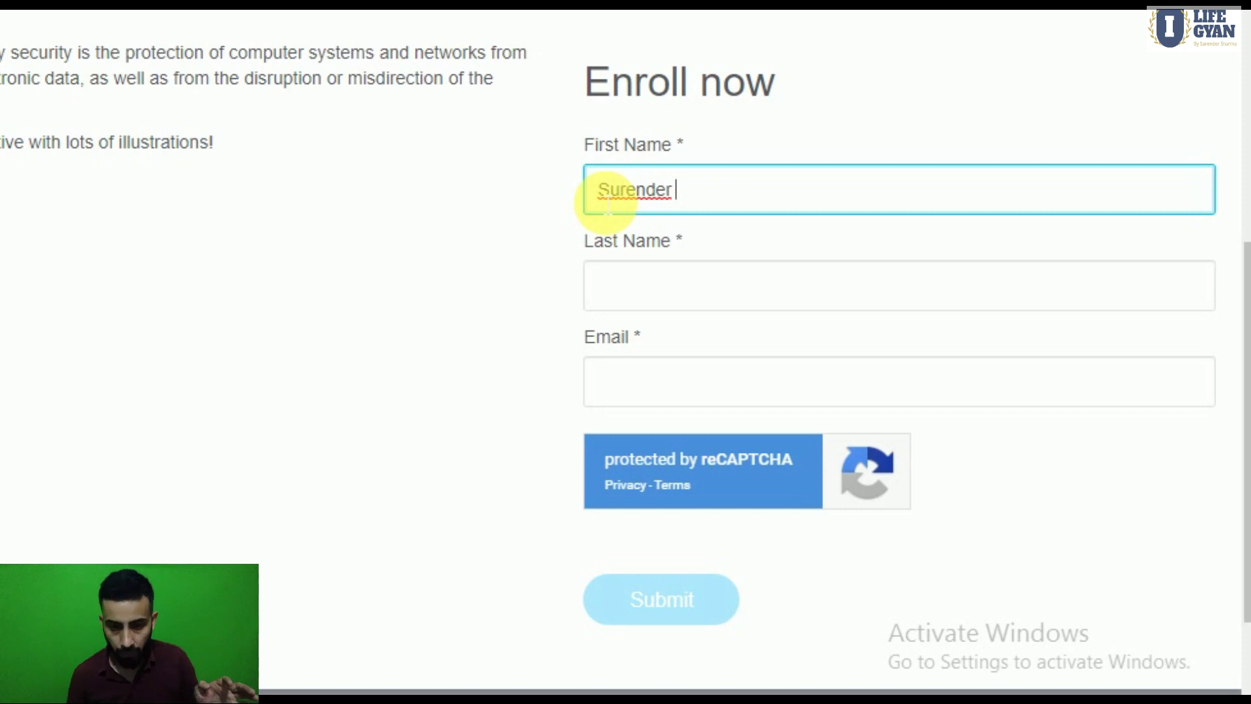
- Enter the last name and Gmail address in the Enroll now form and submit it
left_click(641, 301)
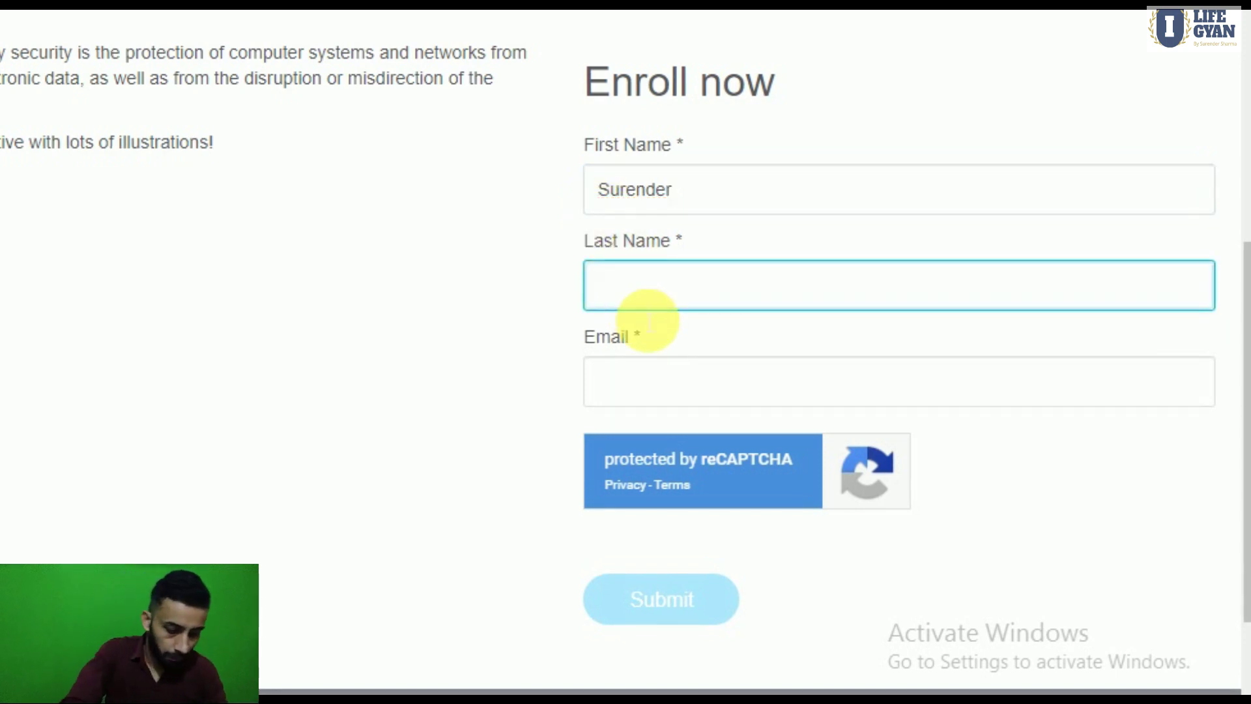
type("Sharma")
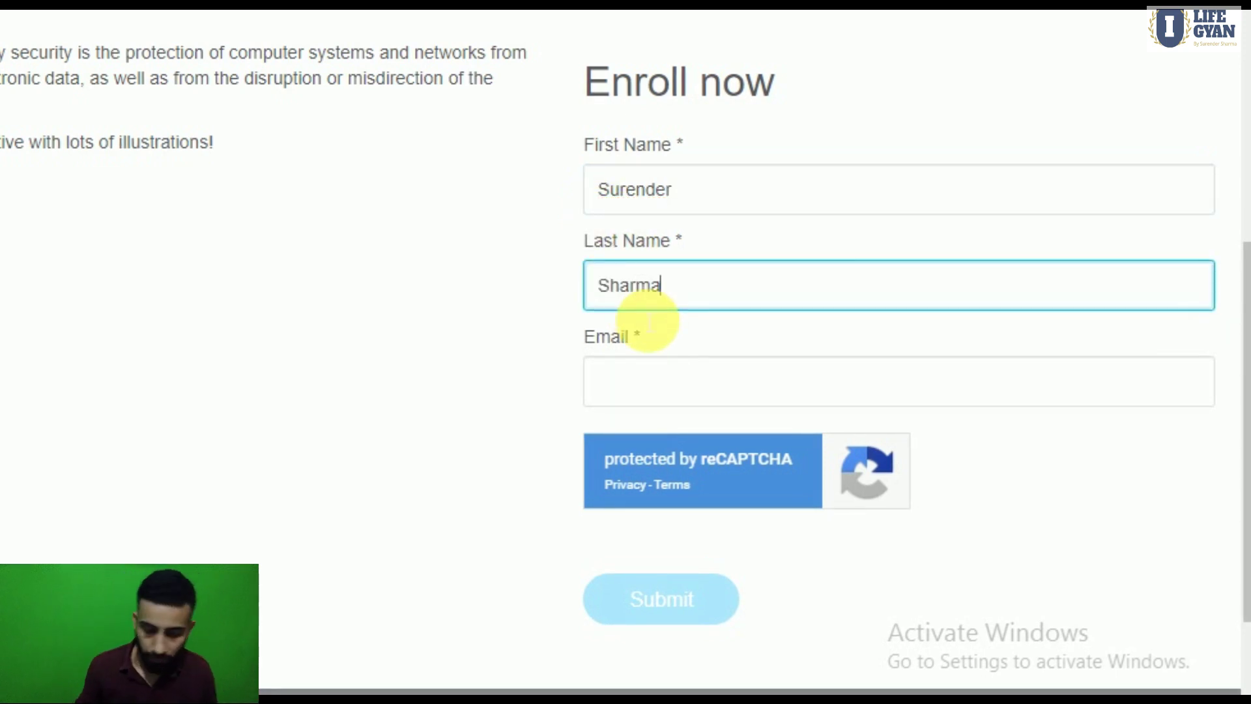
left_click(663, 381)
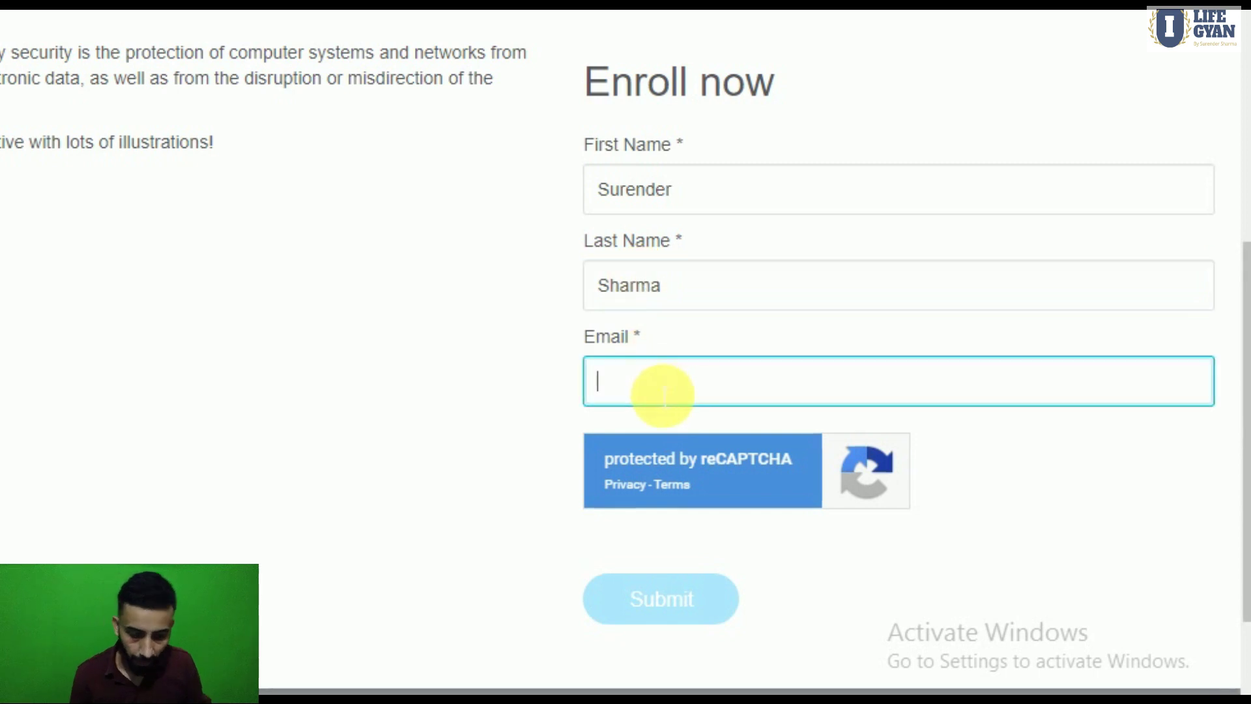
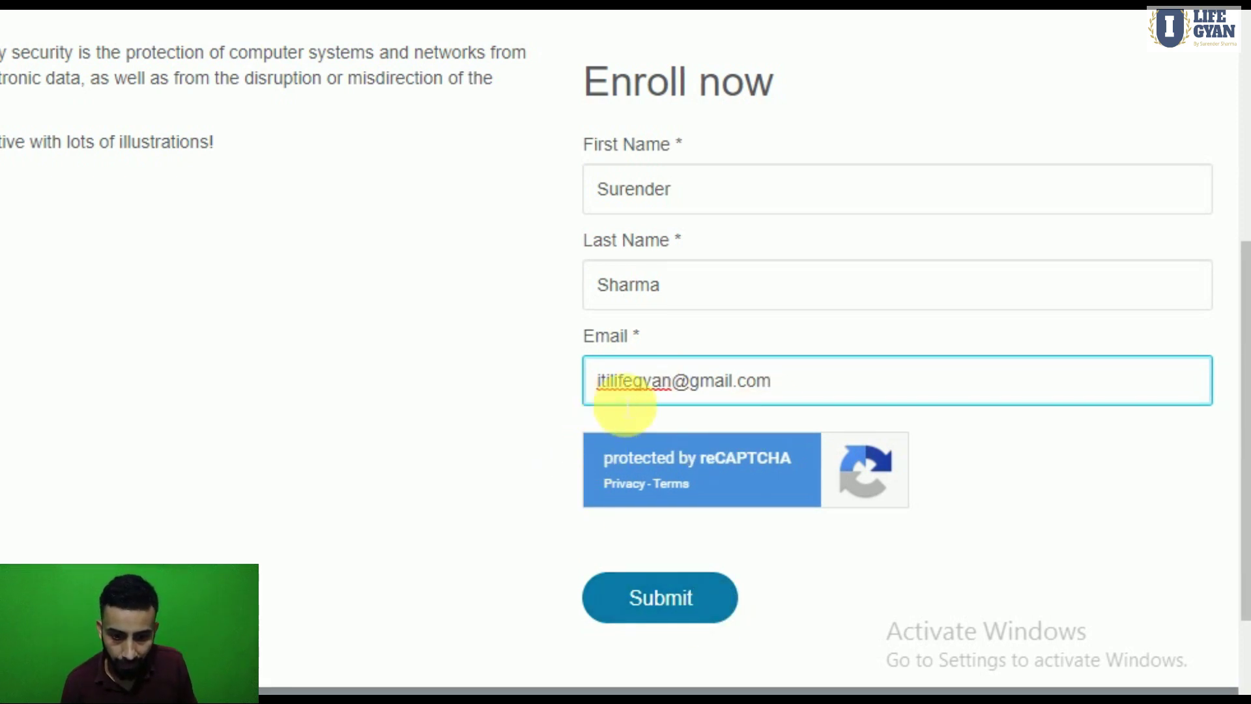
left_click(662, 598)
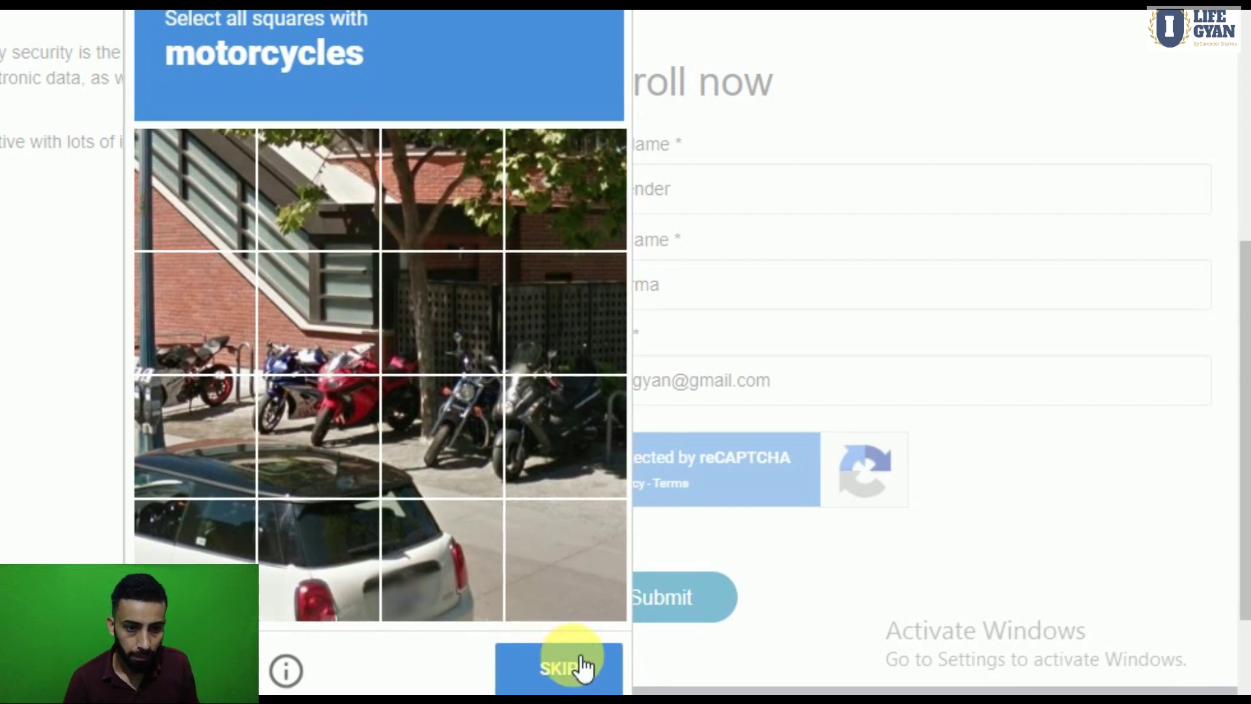
- Skip the first captcha, select the three motorcycle images and verify the challenge
left_click(560, 667)
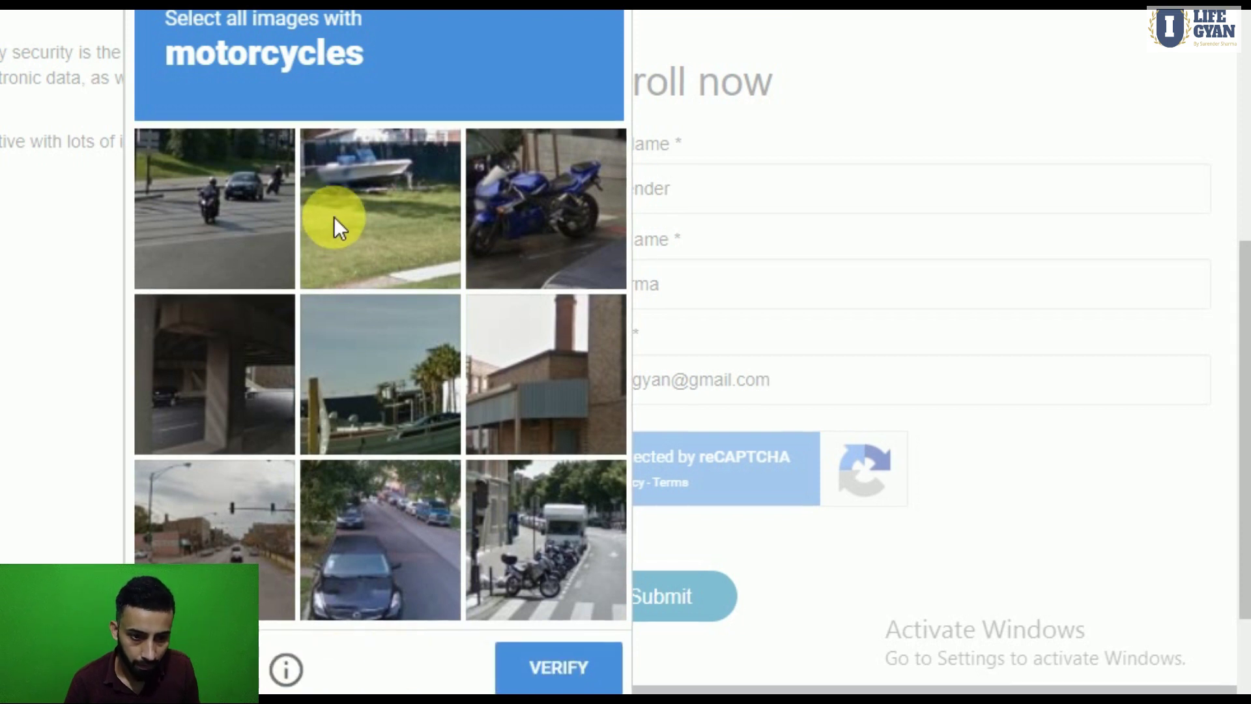
left_click(564, 211)
left_click(220, 240)
left_click(562, 566)
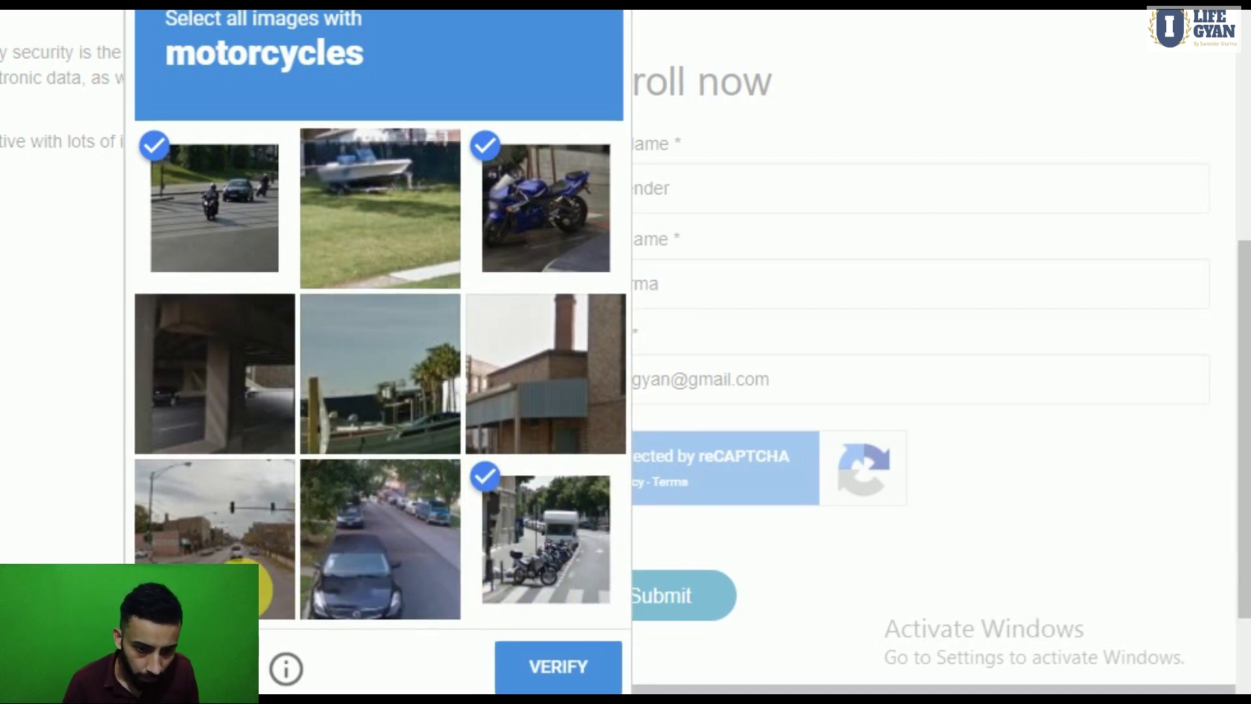
left_click(553, 671)
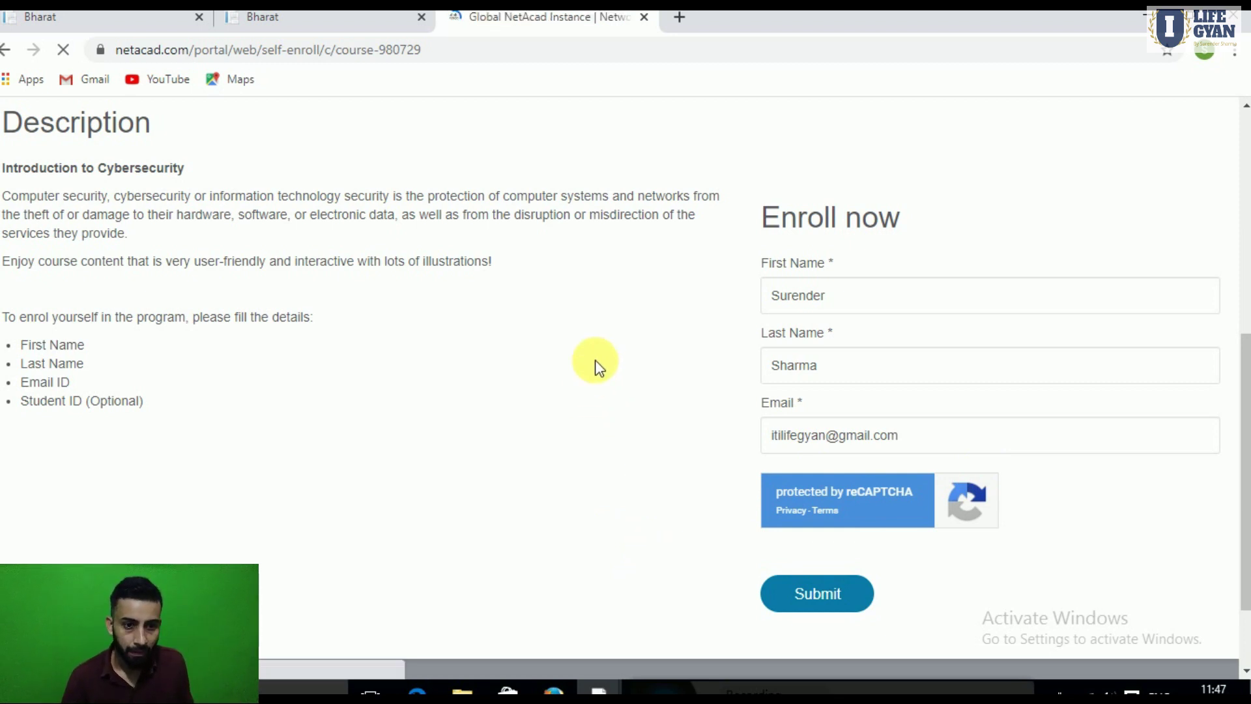
- Scroll back to the top of the DGT_CYB_001 course page to read the Check your email notice
scroll(605, 365, "down", 7)
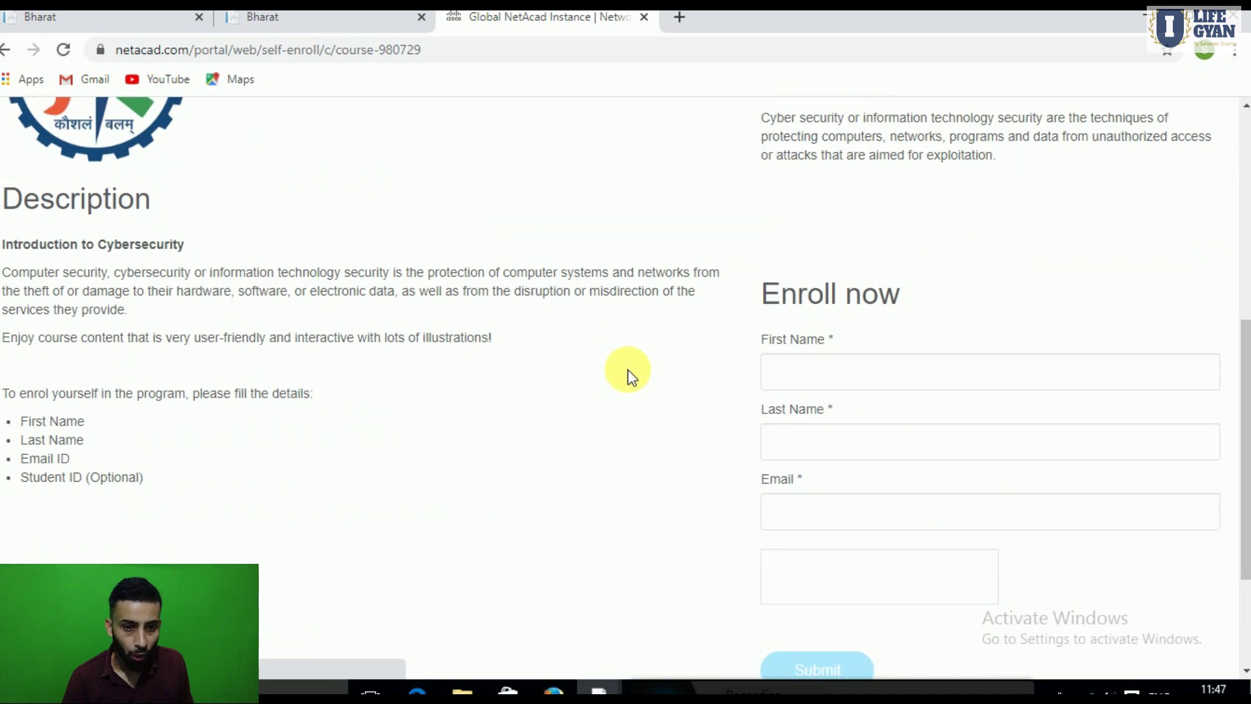
scroll(624, 330, "up", 4)
scroll(624, 329, "down", 4)
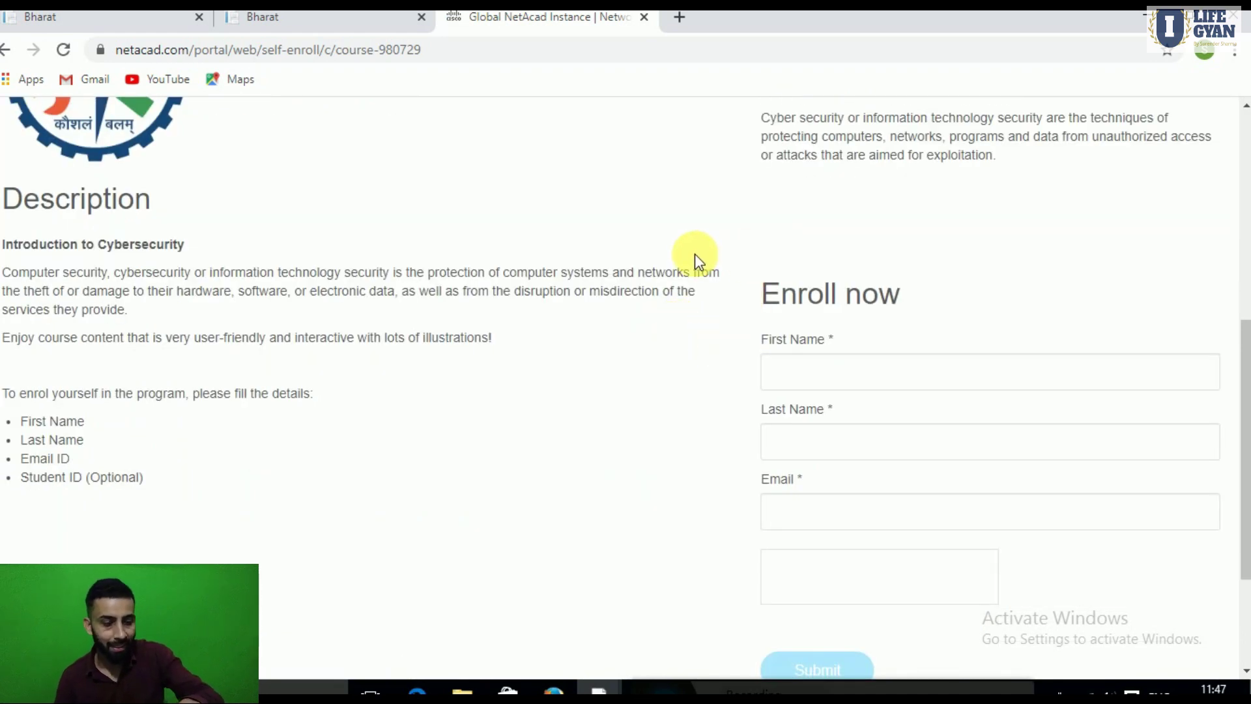
scroll(693, 248, "down", 1)
scroll(682, 302, "up", 4)
scroll(683, 303, "down", 4)
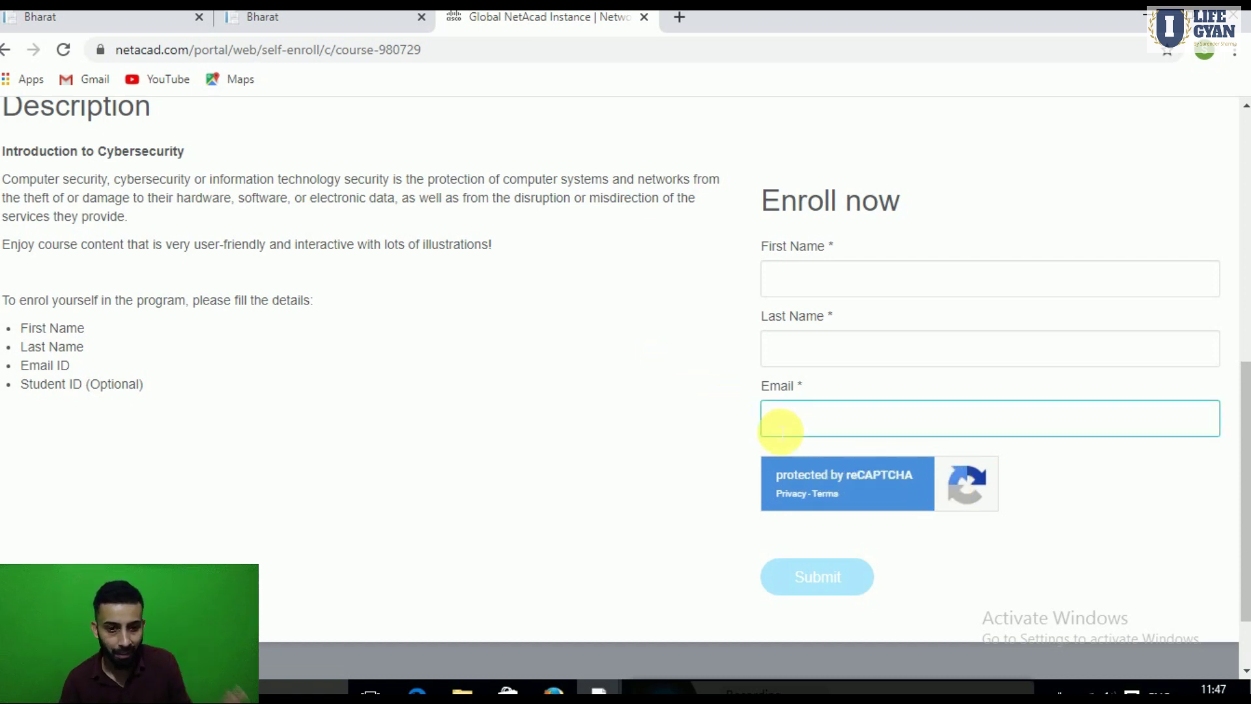
scroll(749, 417, "up", 8)
scroll(740, 408, "up", 1)
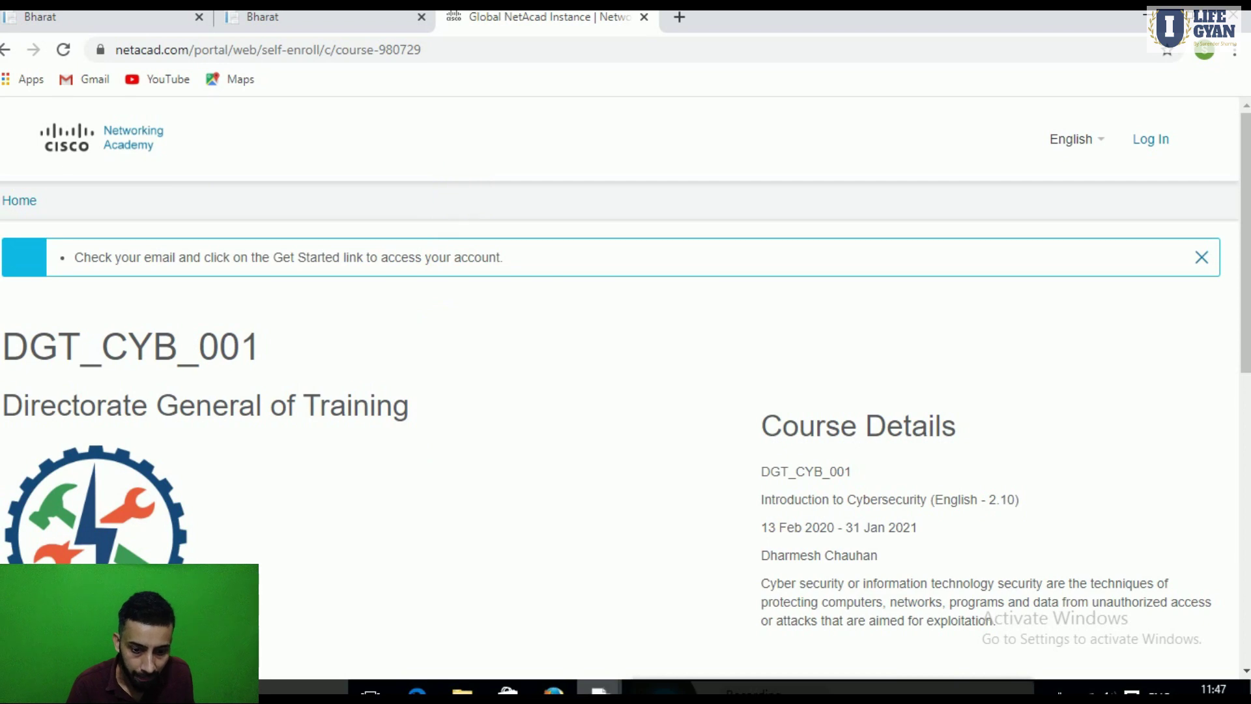
mouse_move(599, 687)
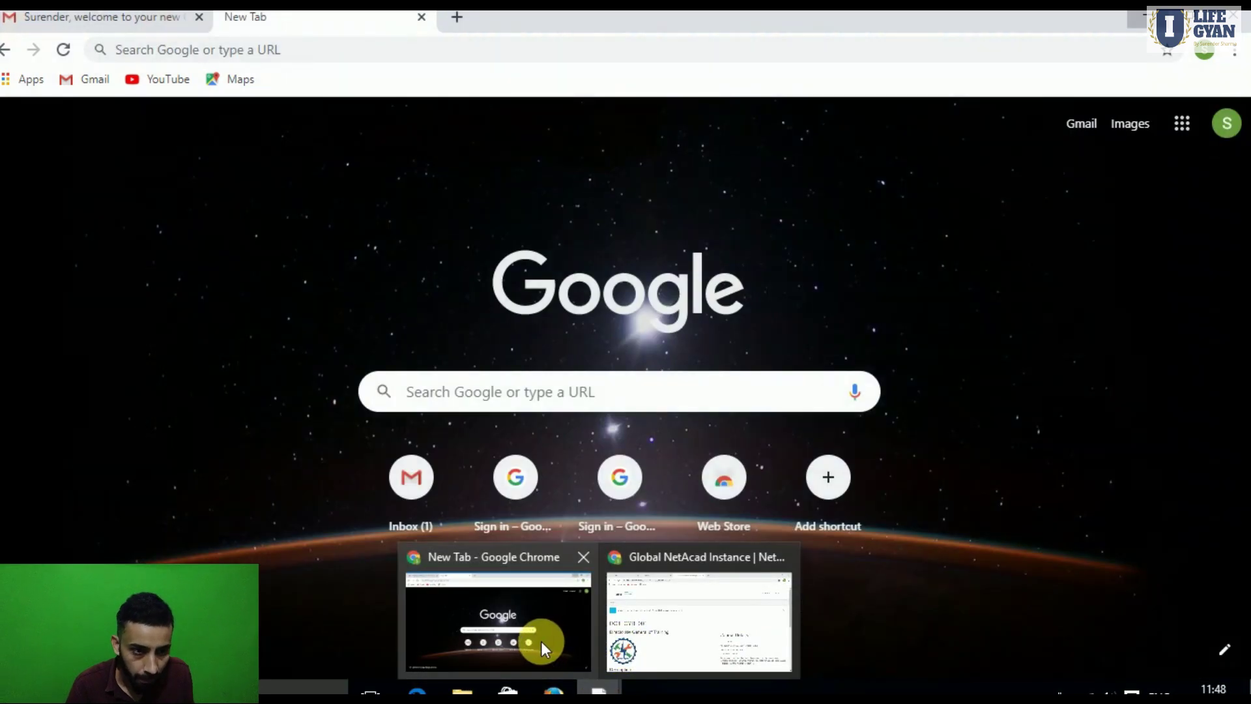
- In the Gmail inbox, open the Get Started with Cisco Networking Academy email
left_click(538, 639)
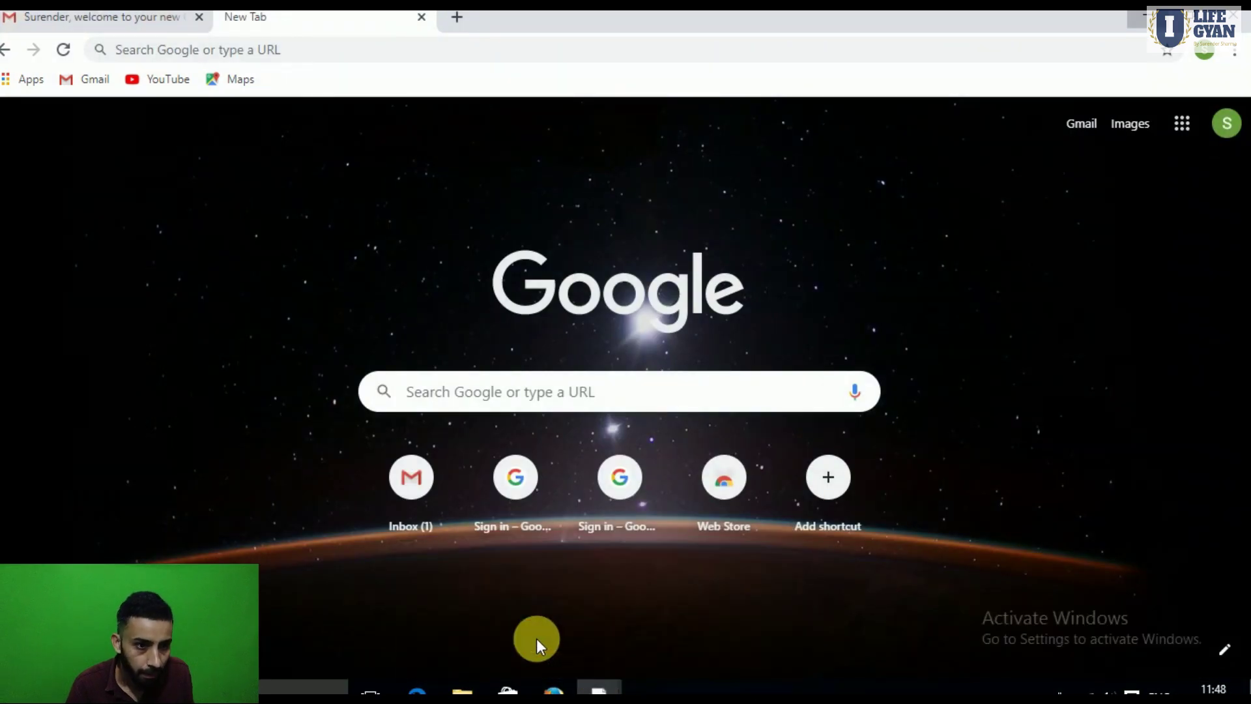
left_click(154, 18)
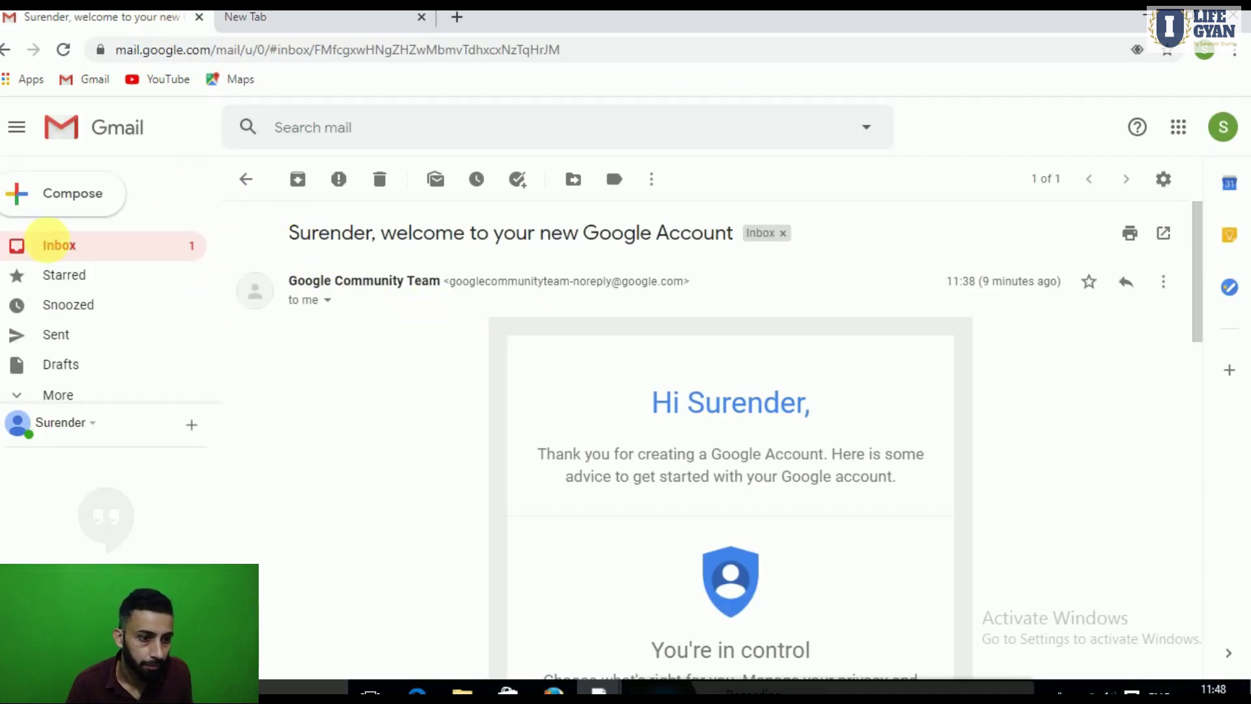
left_click(48, 245)
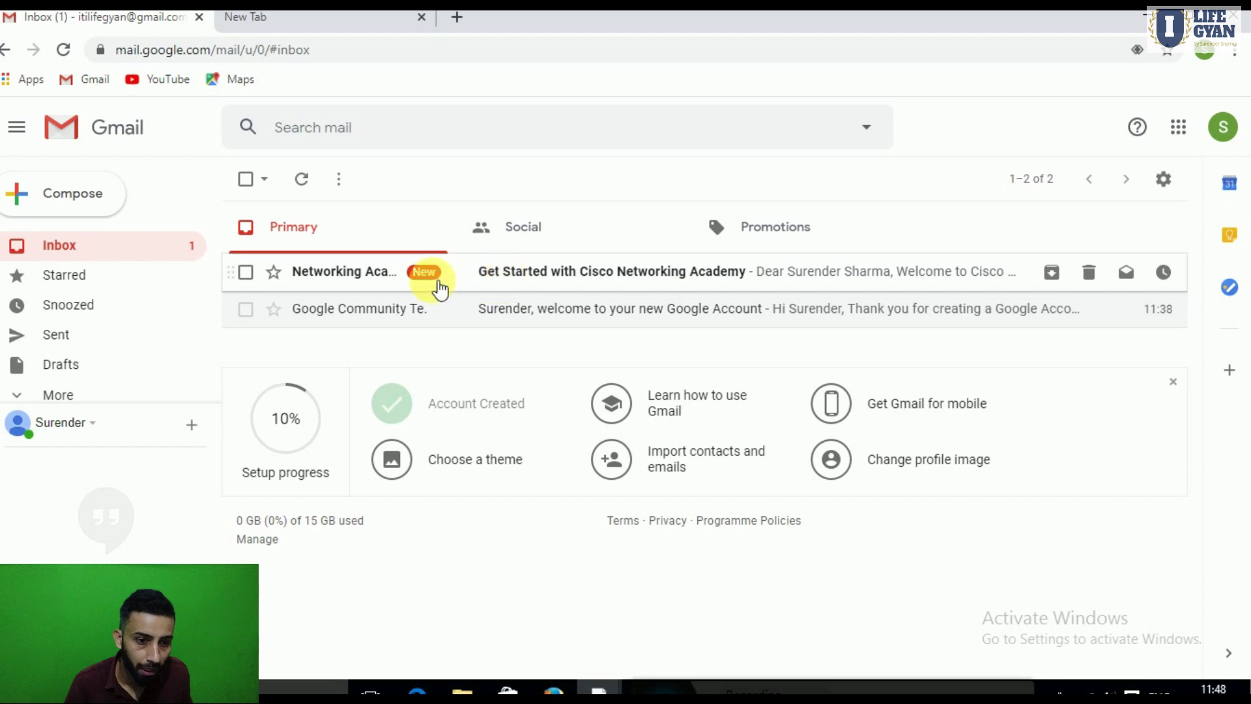
left_click(555, 272)
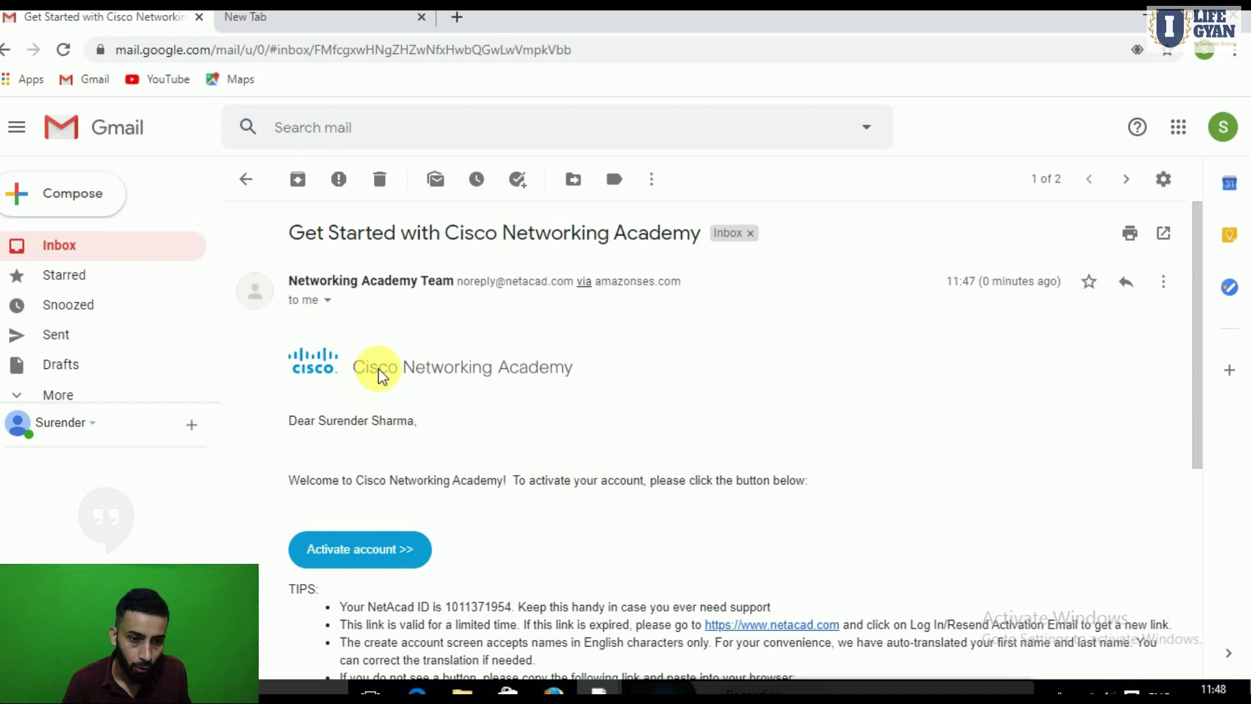
scroll(516, 389, "down", 1)
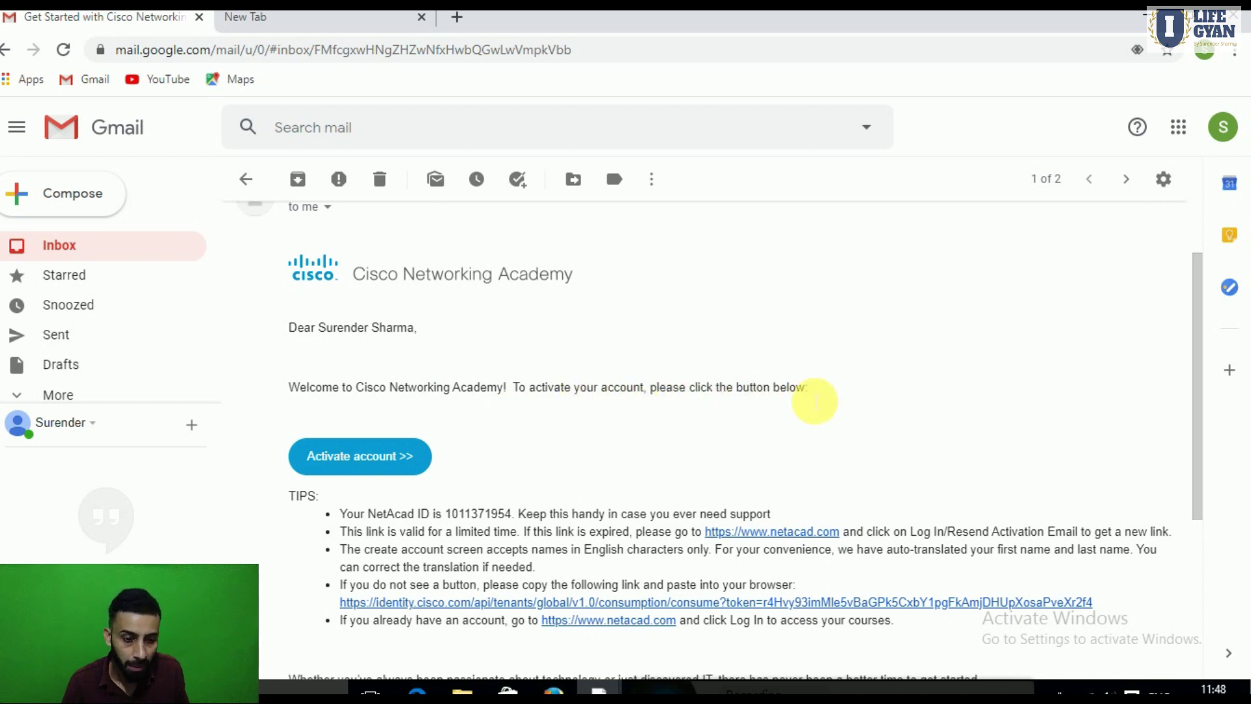
- Follow the activation link and focus the Registration form's Password field, dismissing Chrome's suggested password
left_click(370, 457)
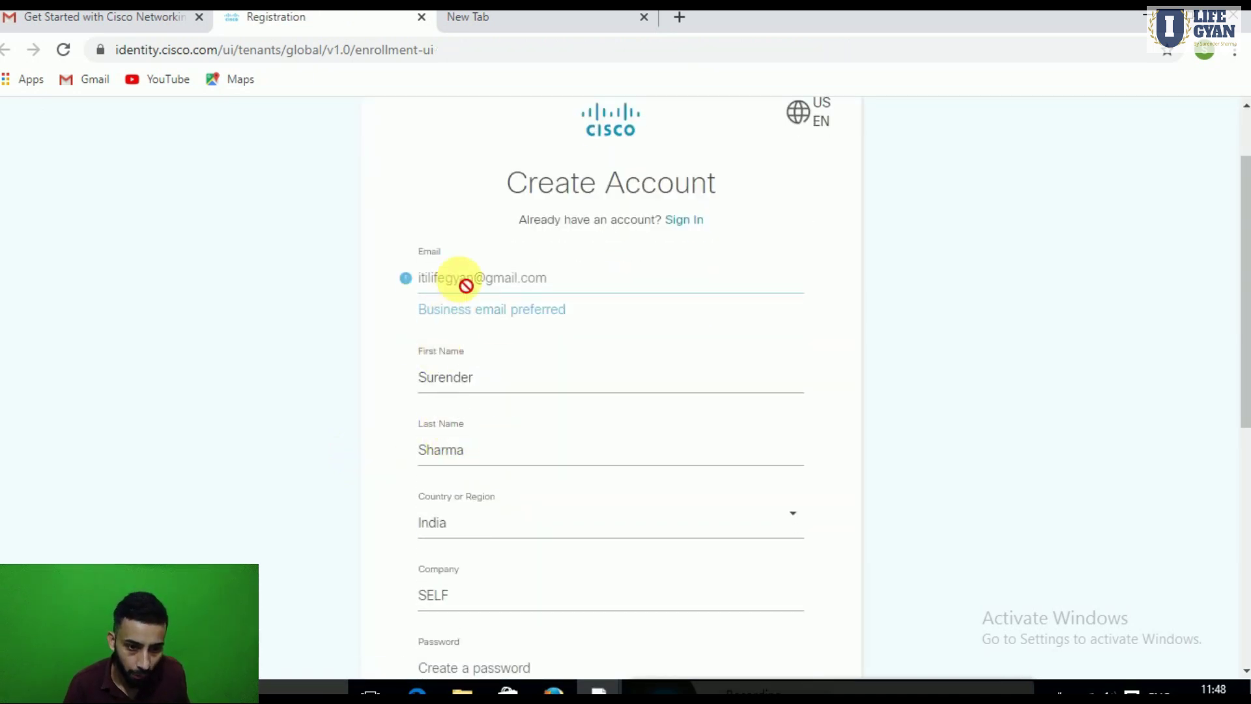
scroll(501, 503, "down", 1)
scroll(502, 503, "down", 3)
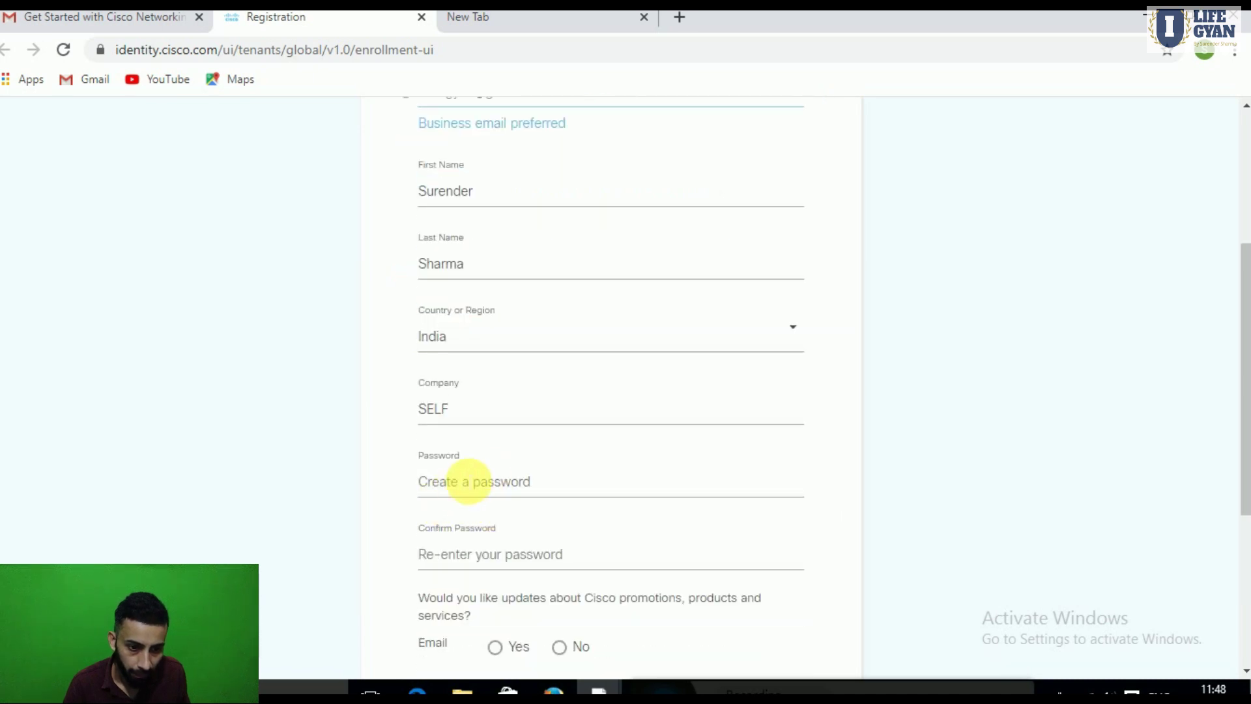
left_click(464, 481)
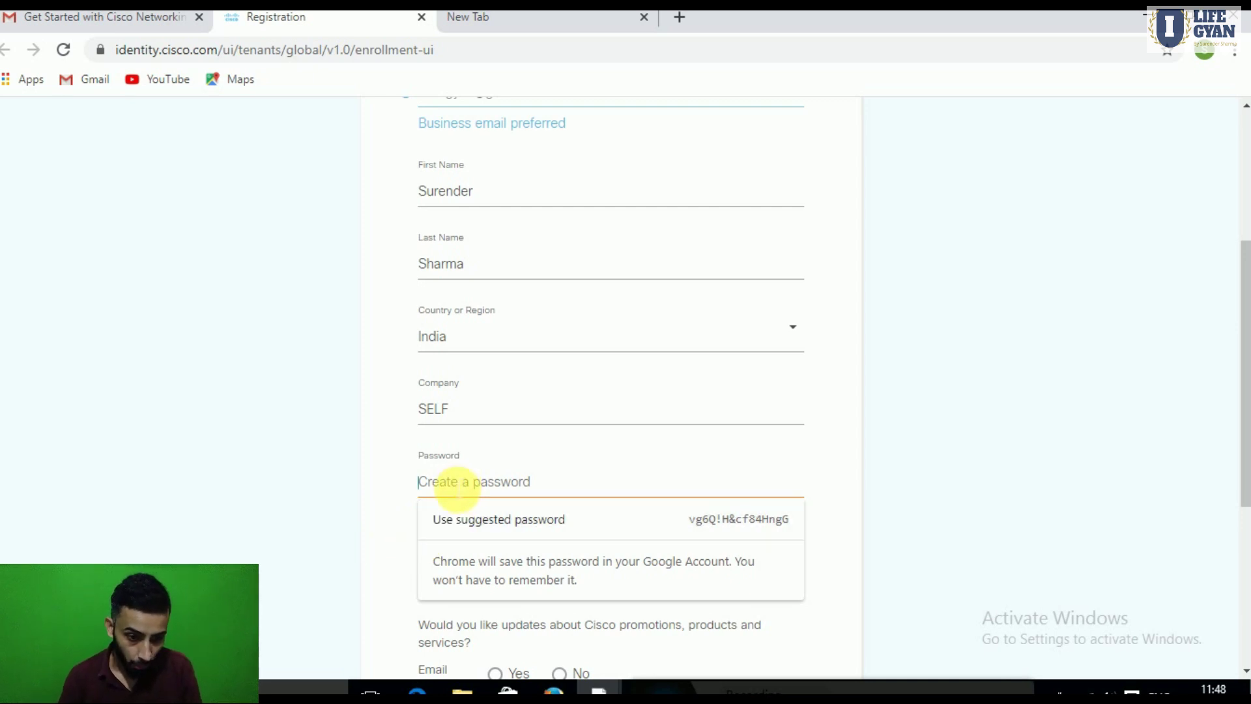
left_click(389, 542)
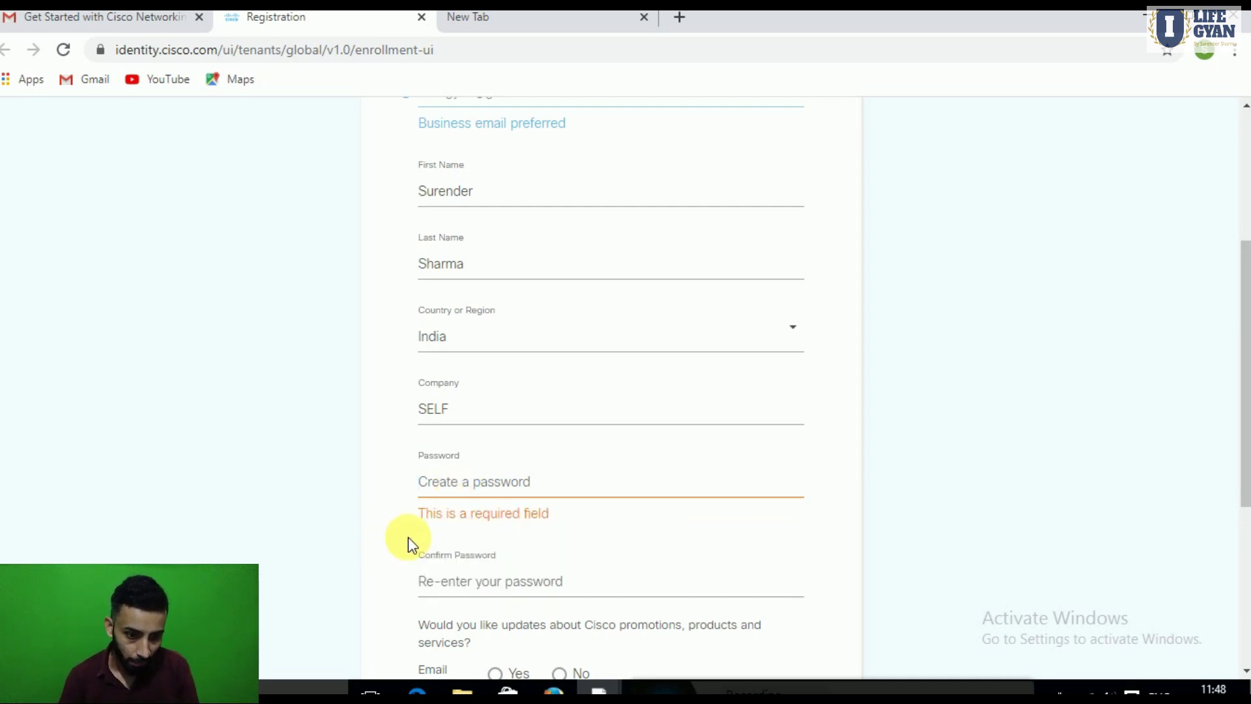
left_click(463, 485)
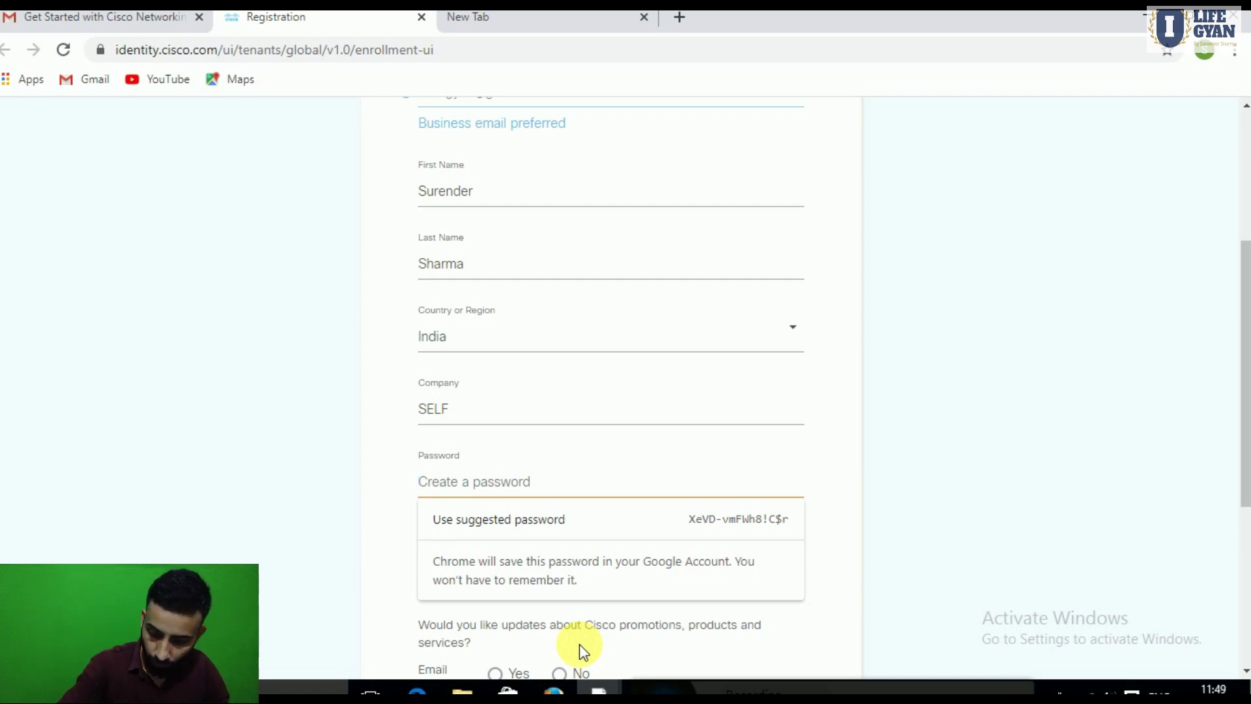
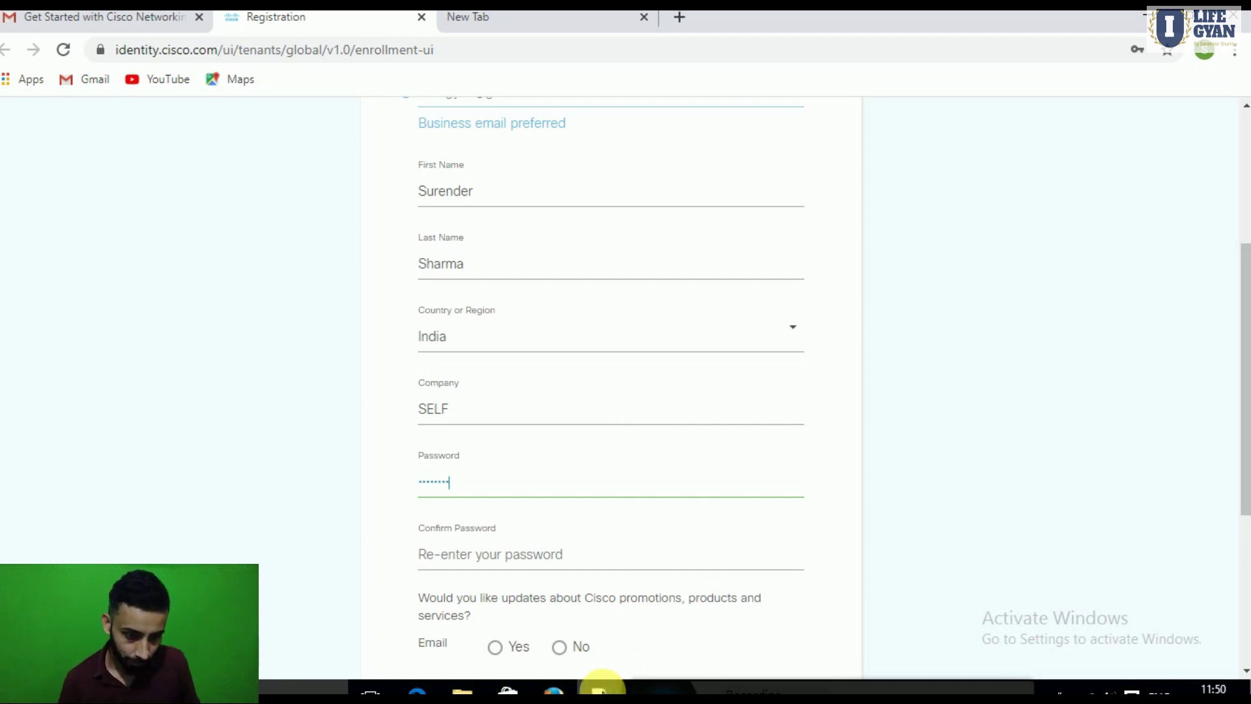
- Enter the account password in both the Password and Confirm Password fields
left_click(456, 559)
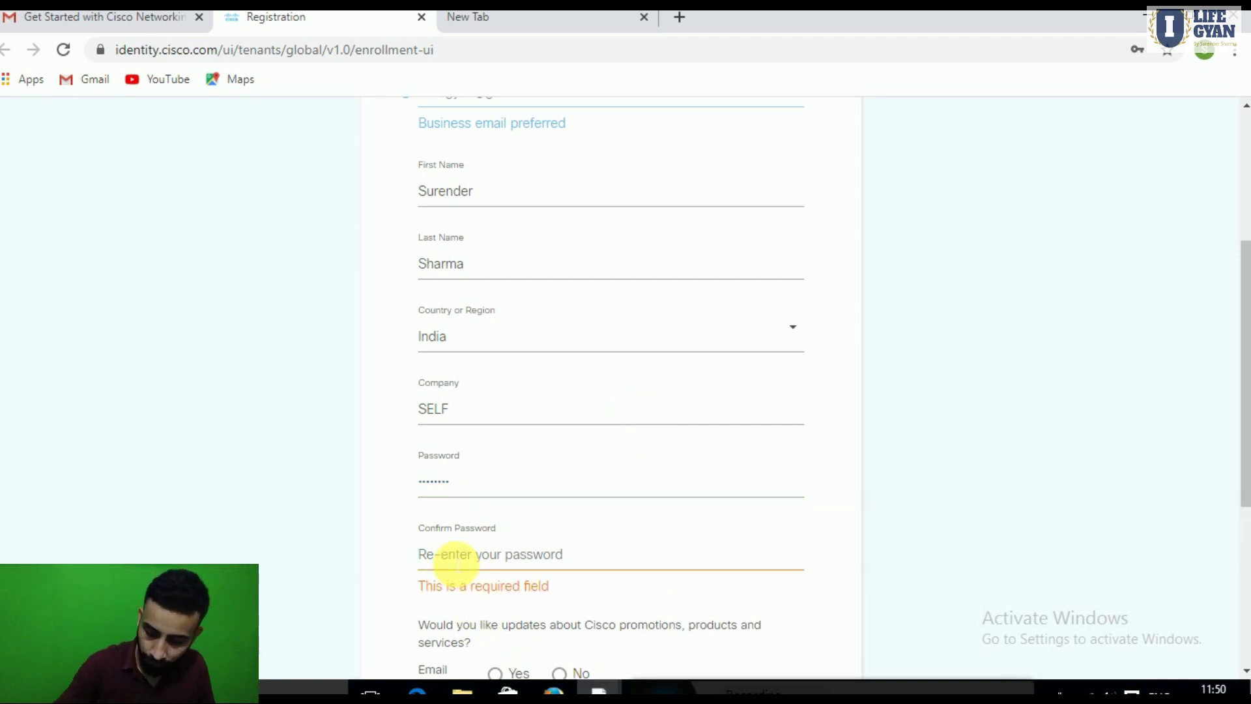
type("a")
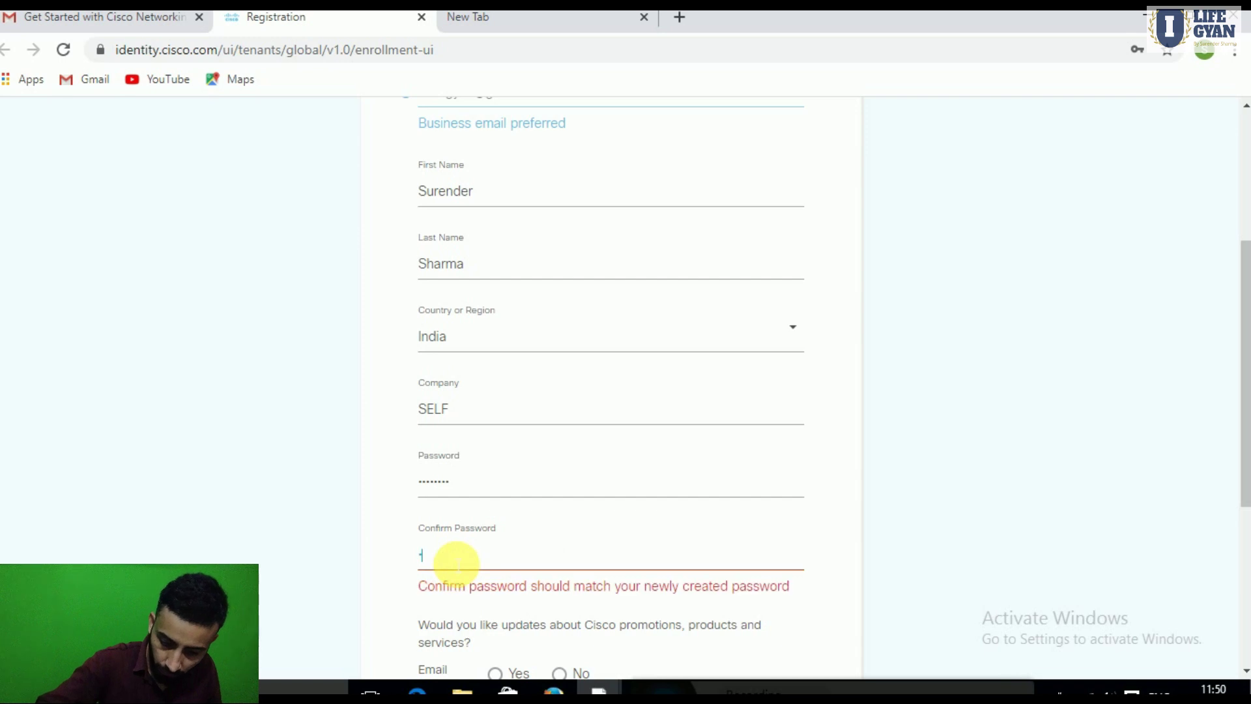
type("*******")
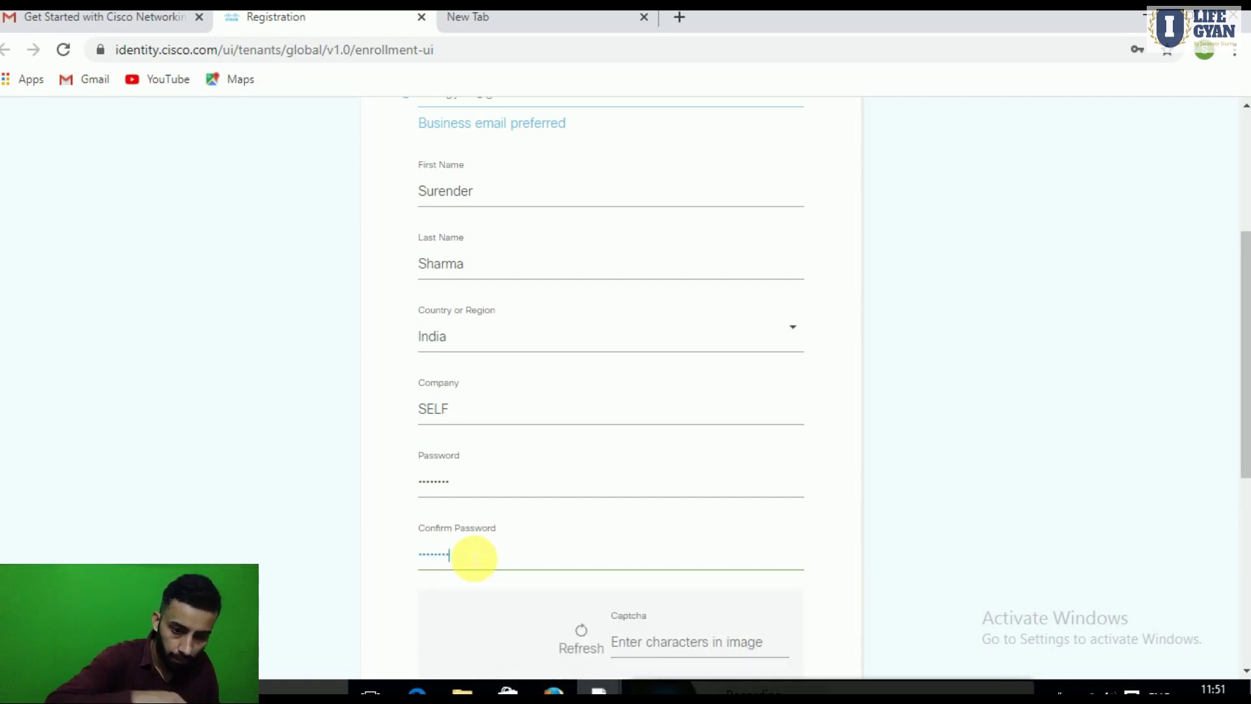
scroll(560, 606, "down", 4)
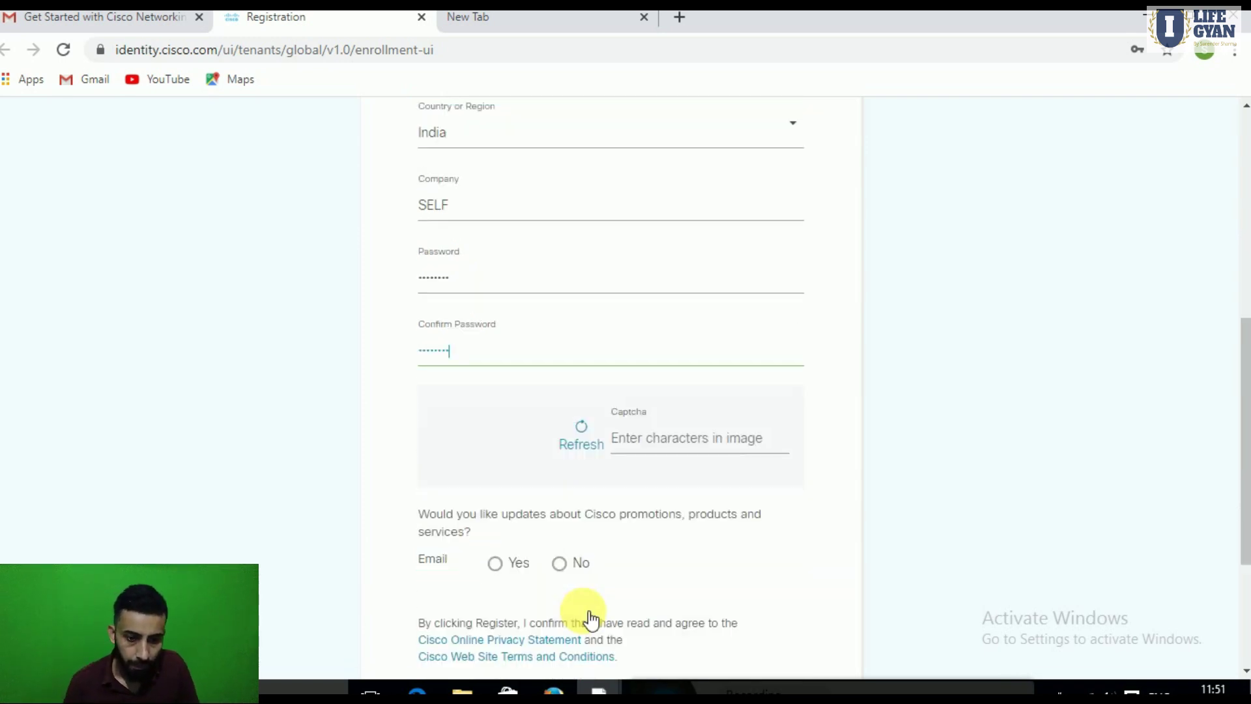
- Load and enter the captcha digits, choose Yes for email updates, and register
left_click(579, 357)
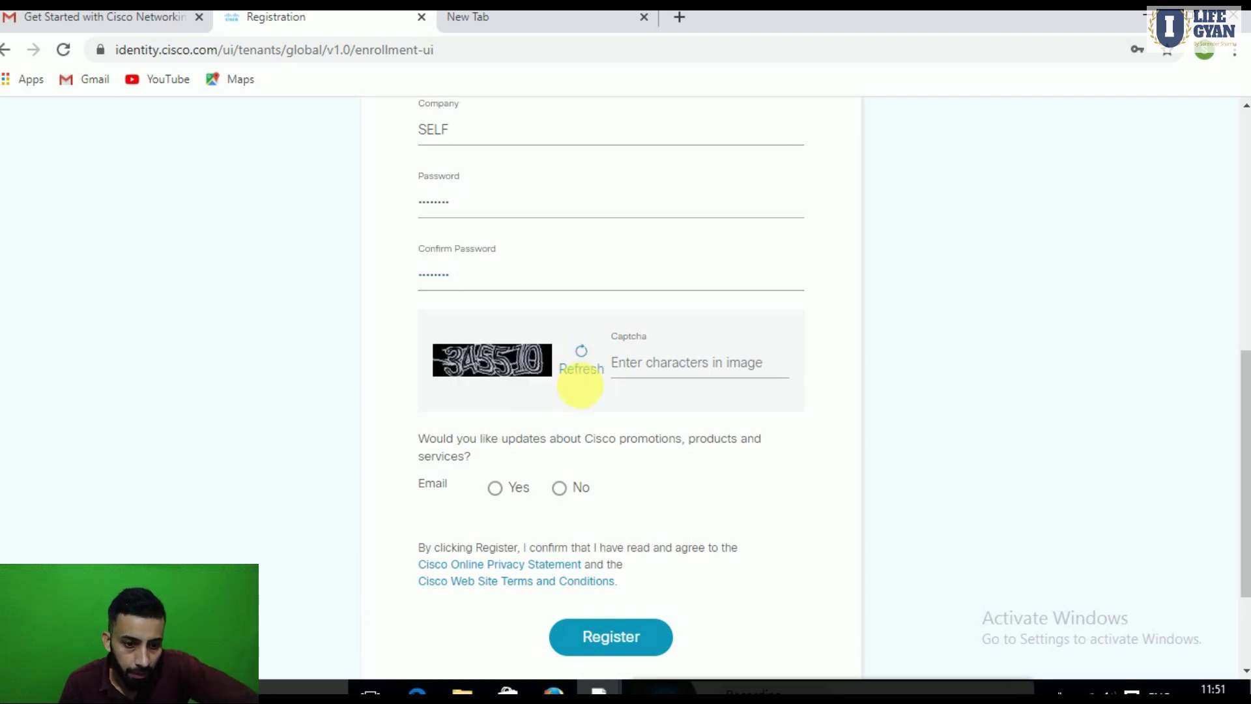
left_click(654, 374)
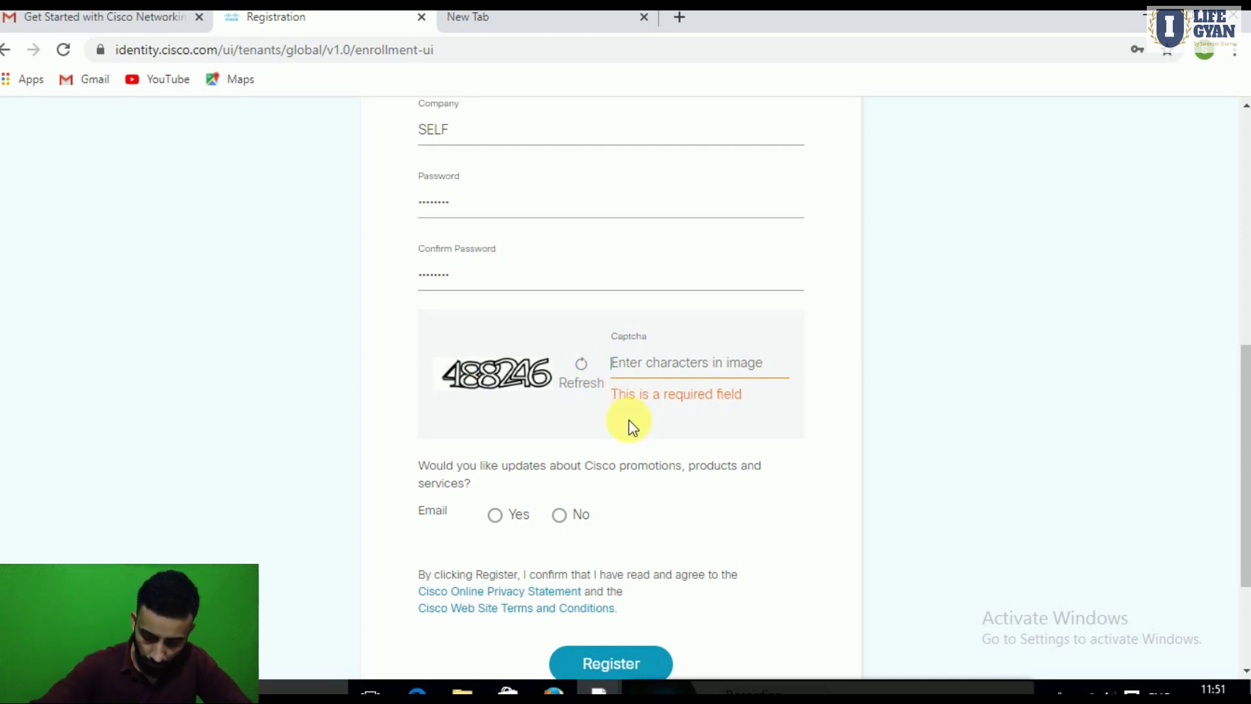
type("488")
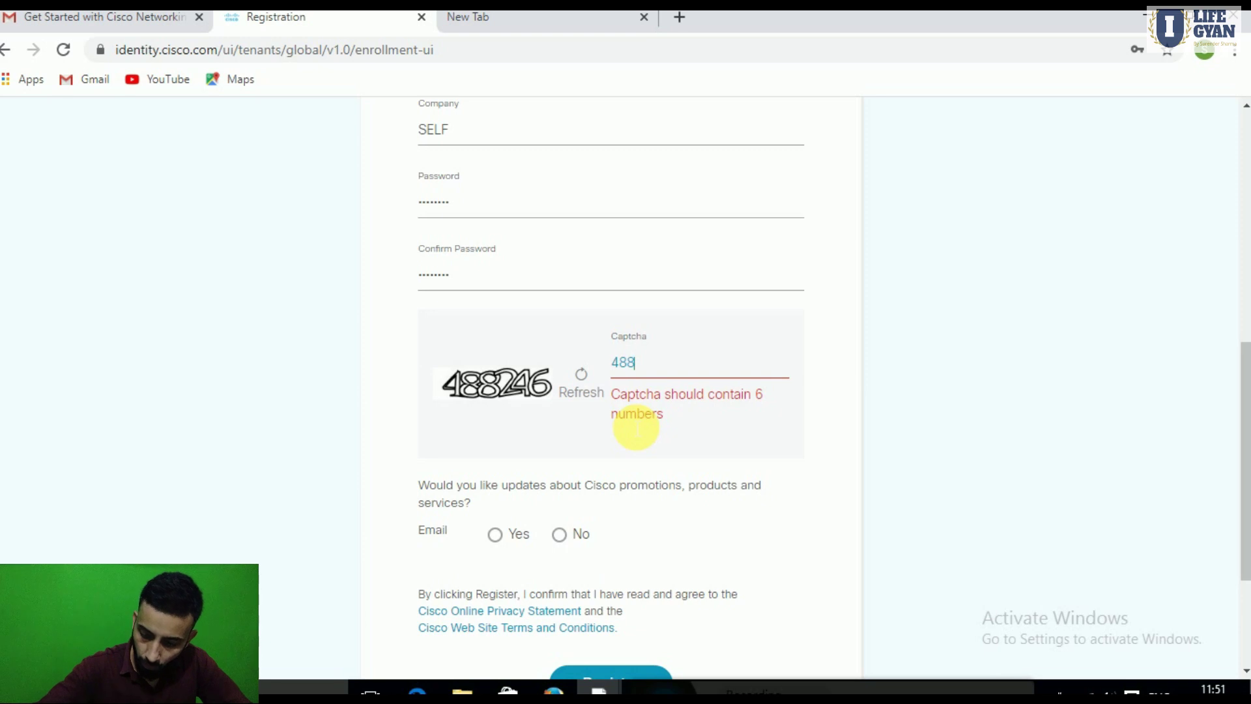
type("246")
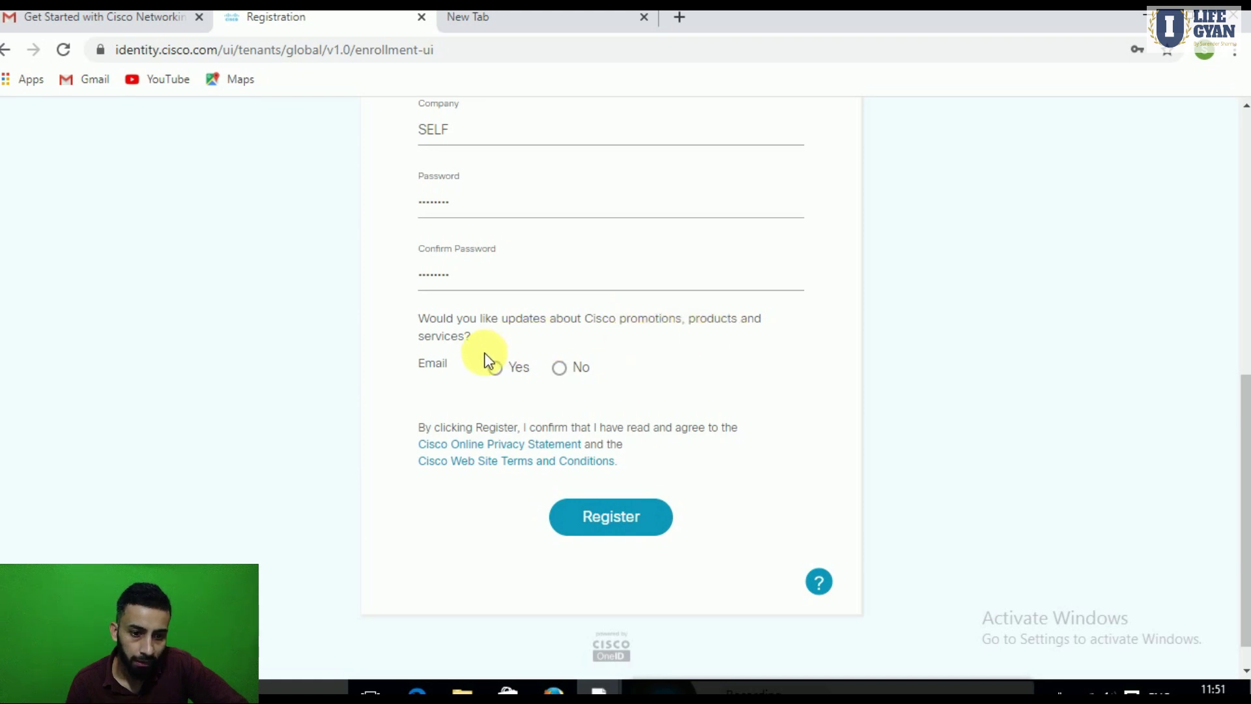
left_click(499, 371)
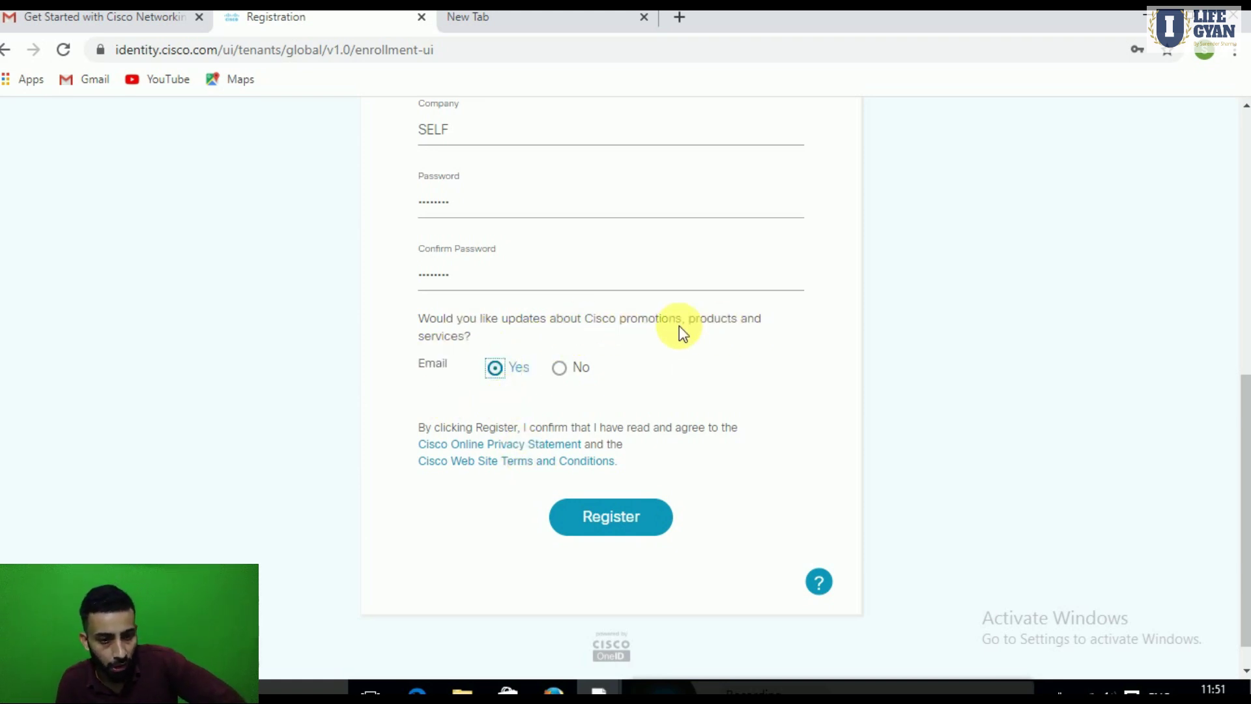
left_click(586, 519)
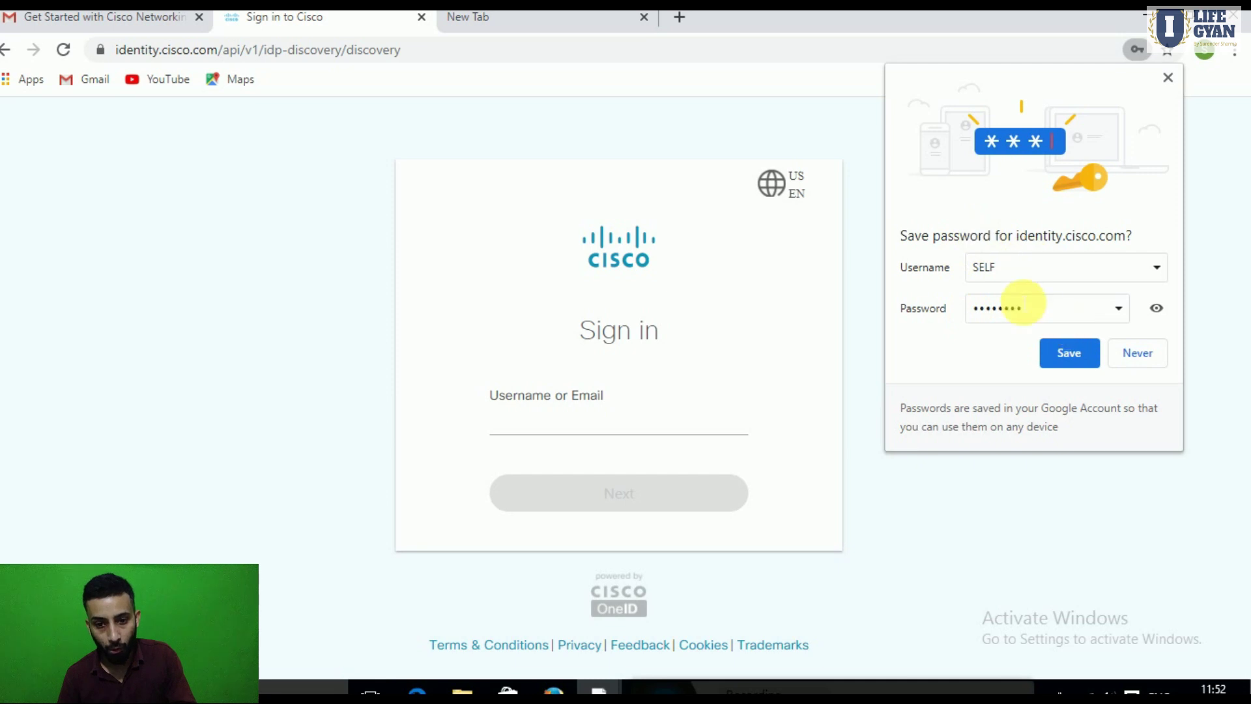
- Sign in with the new Cisco ID email and password, letting Chrome save the password
left_click(1057, 353)
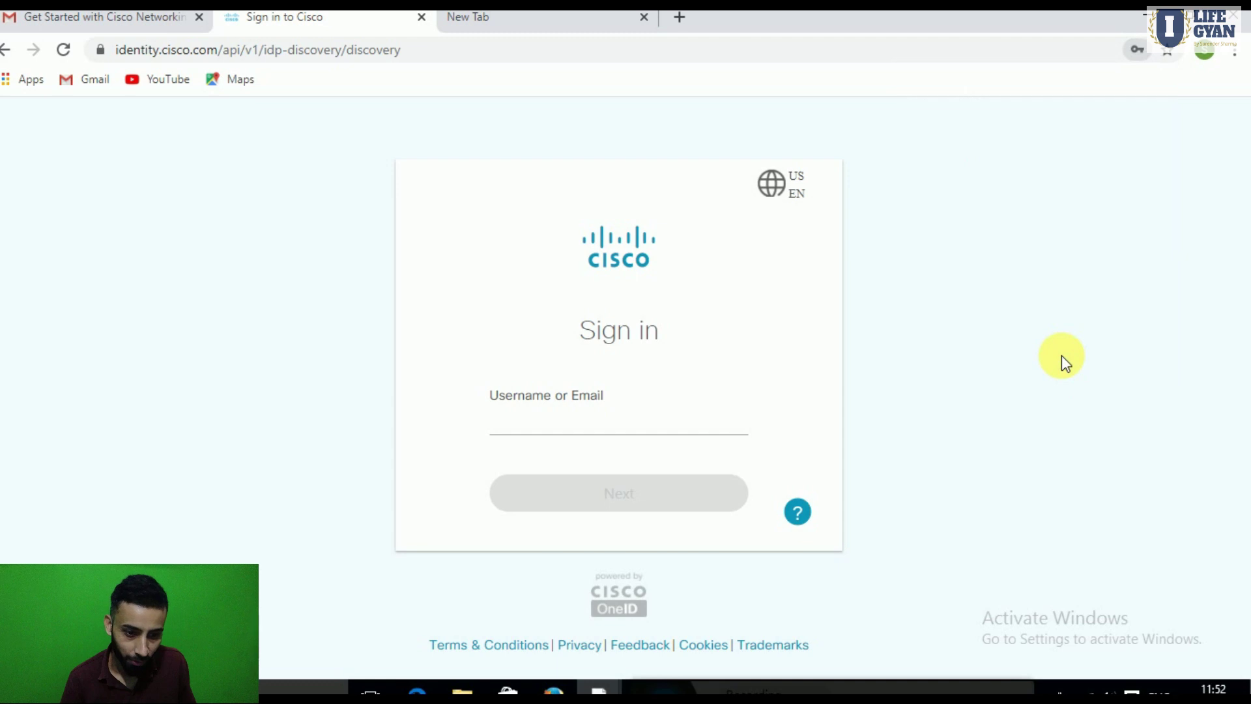
left_click(512, 429)
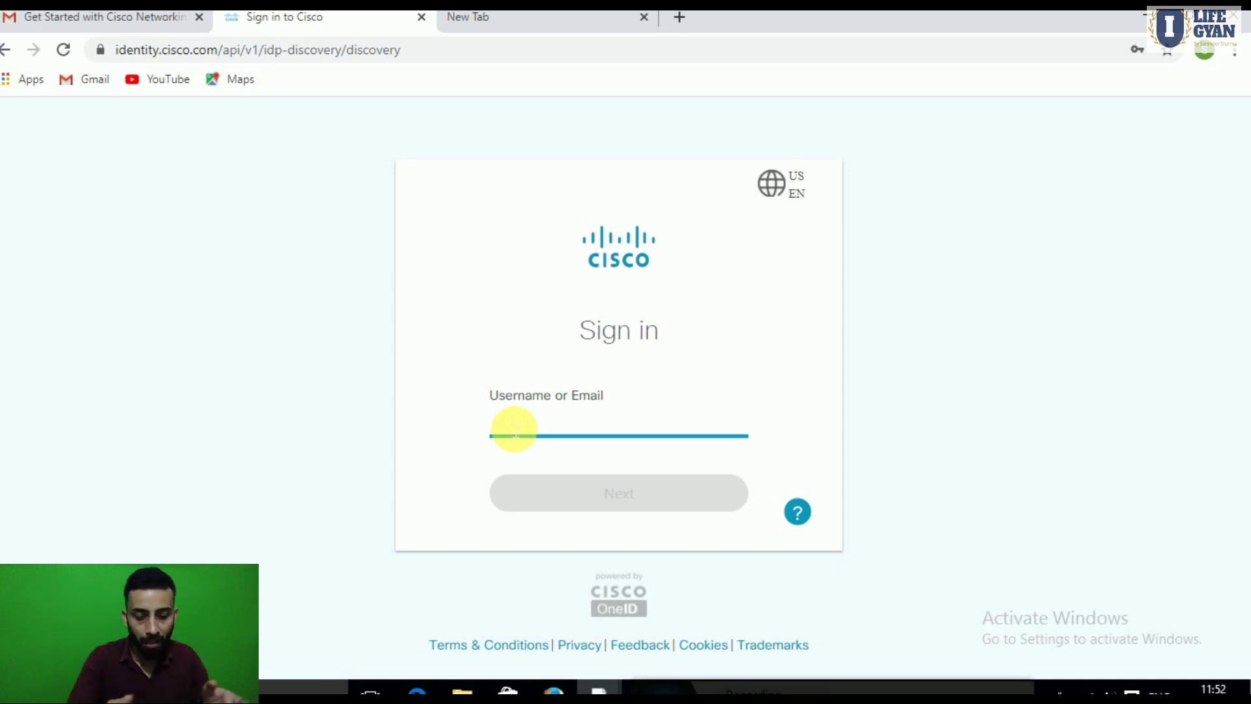
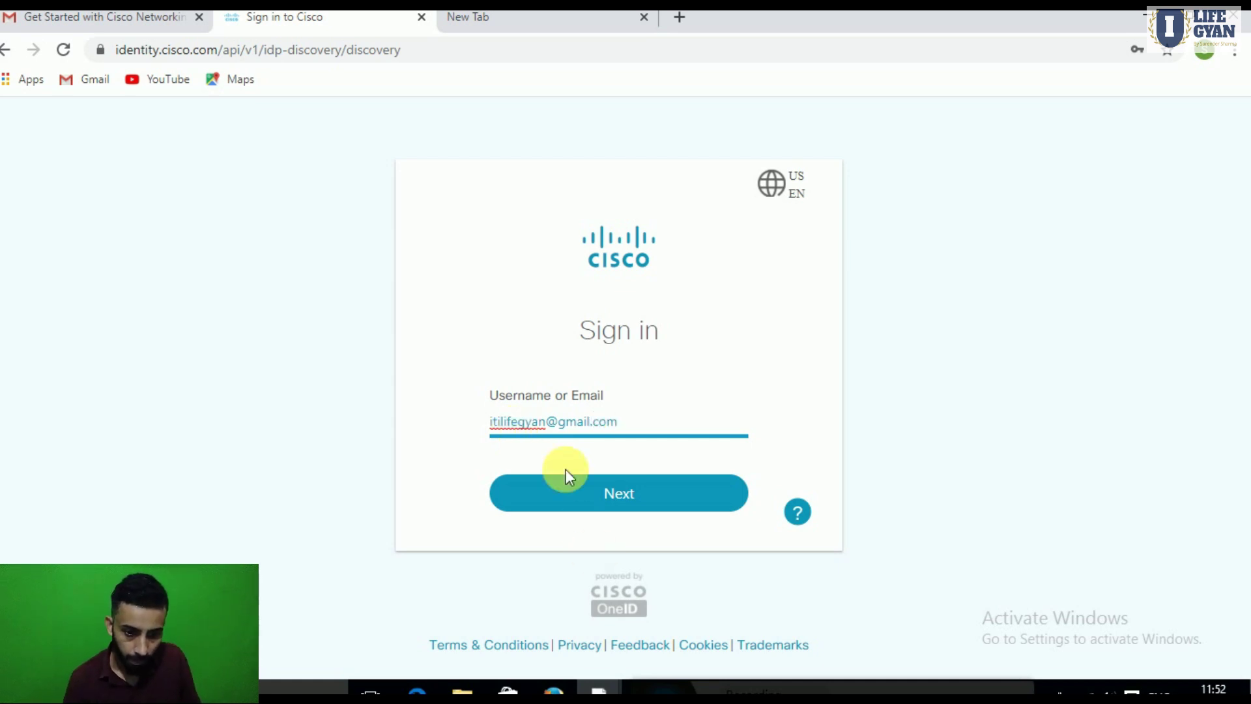
left_click(580, 493)
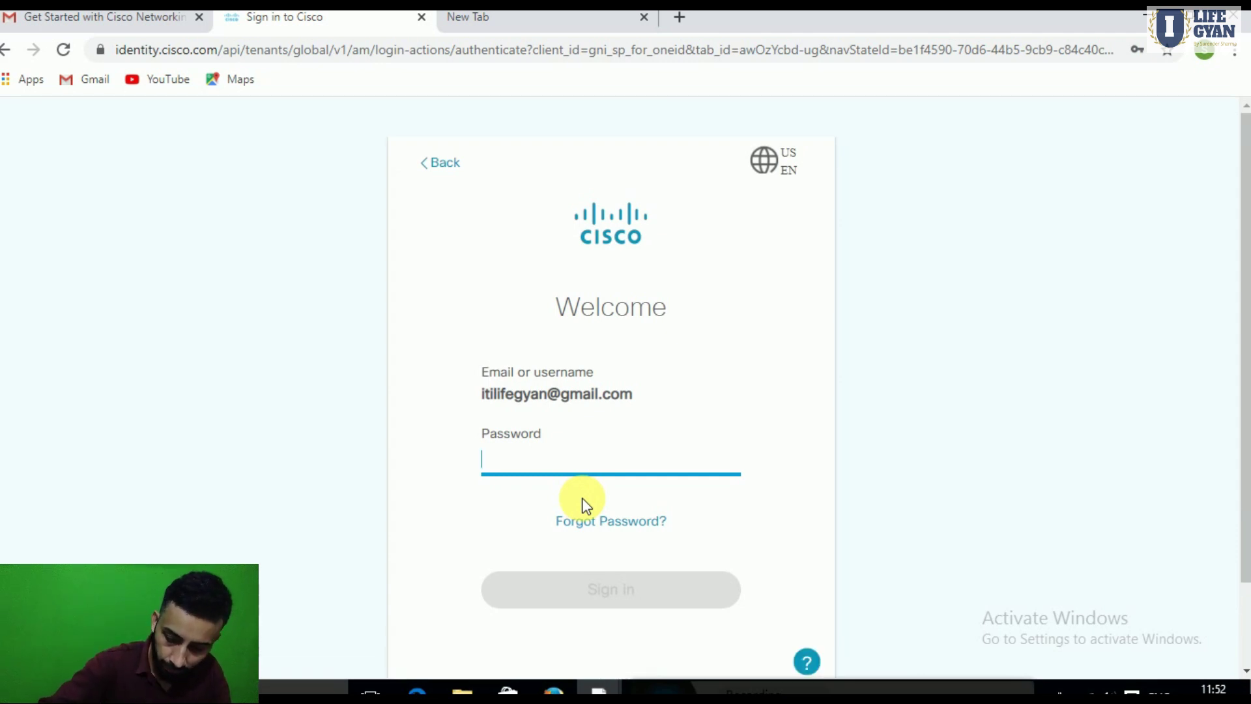
type("•")
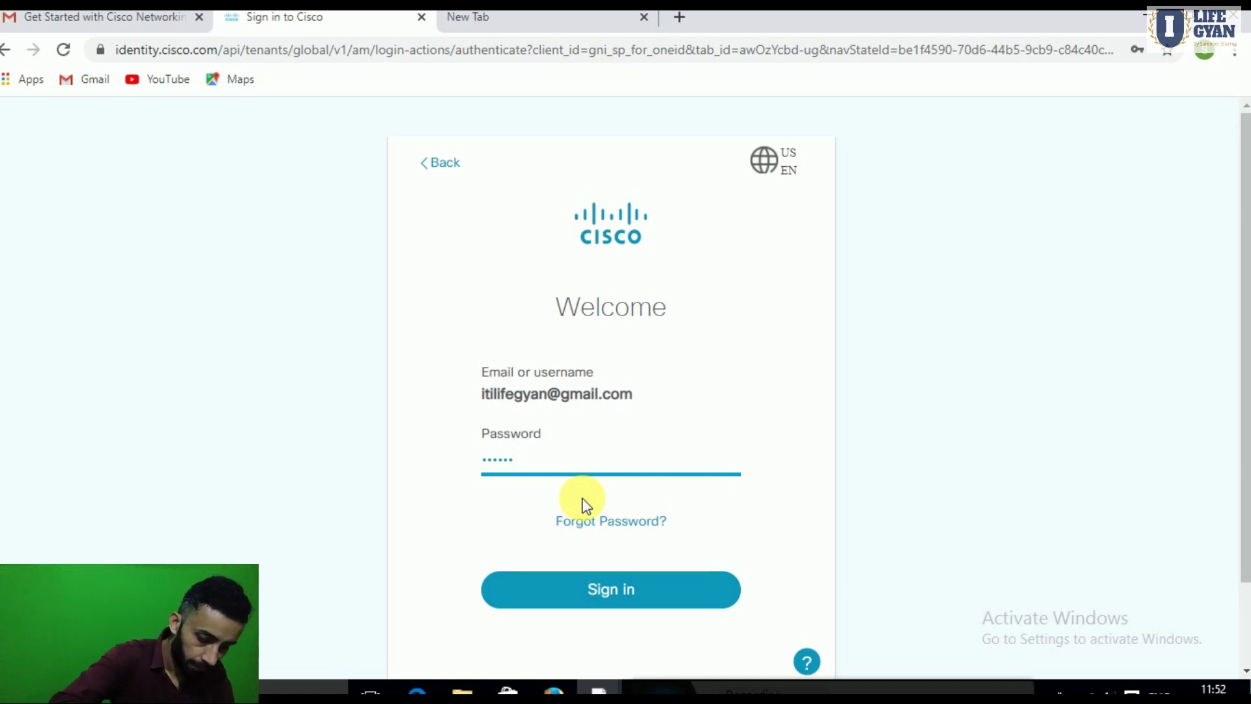
type("•")
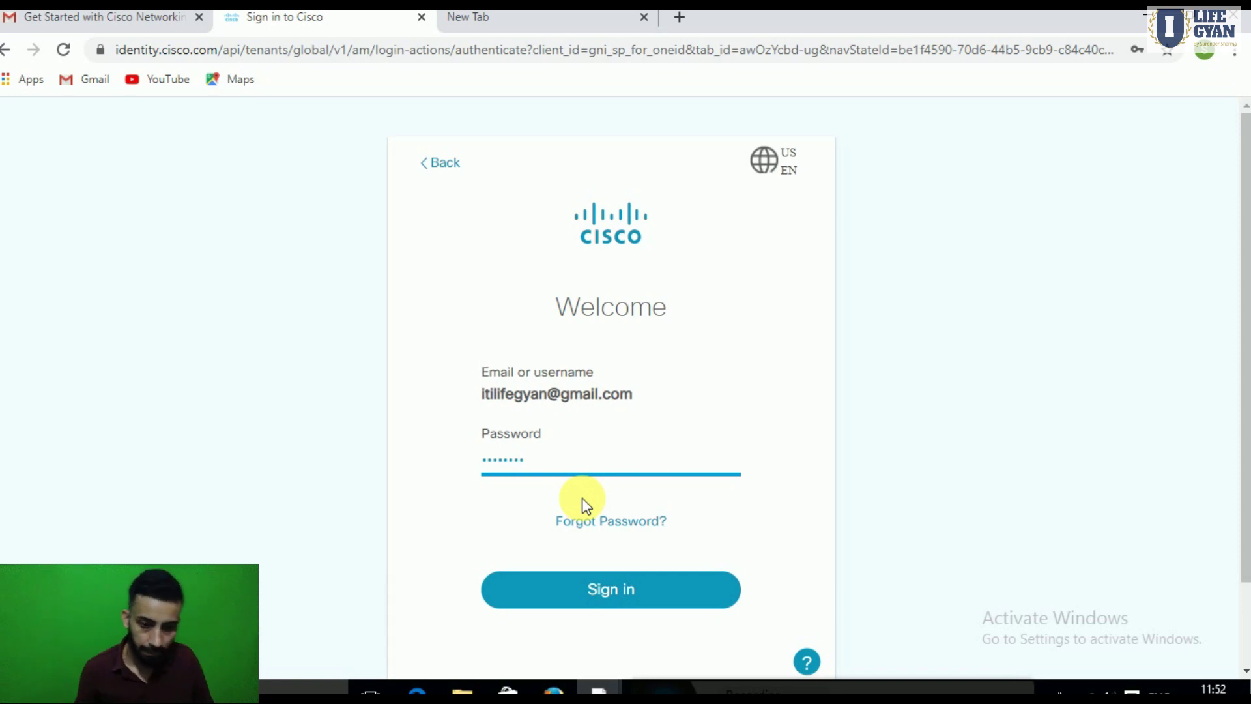
left_click(597, 595)
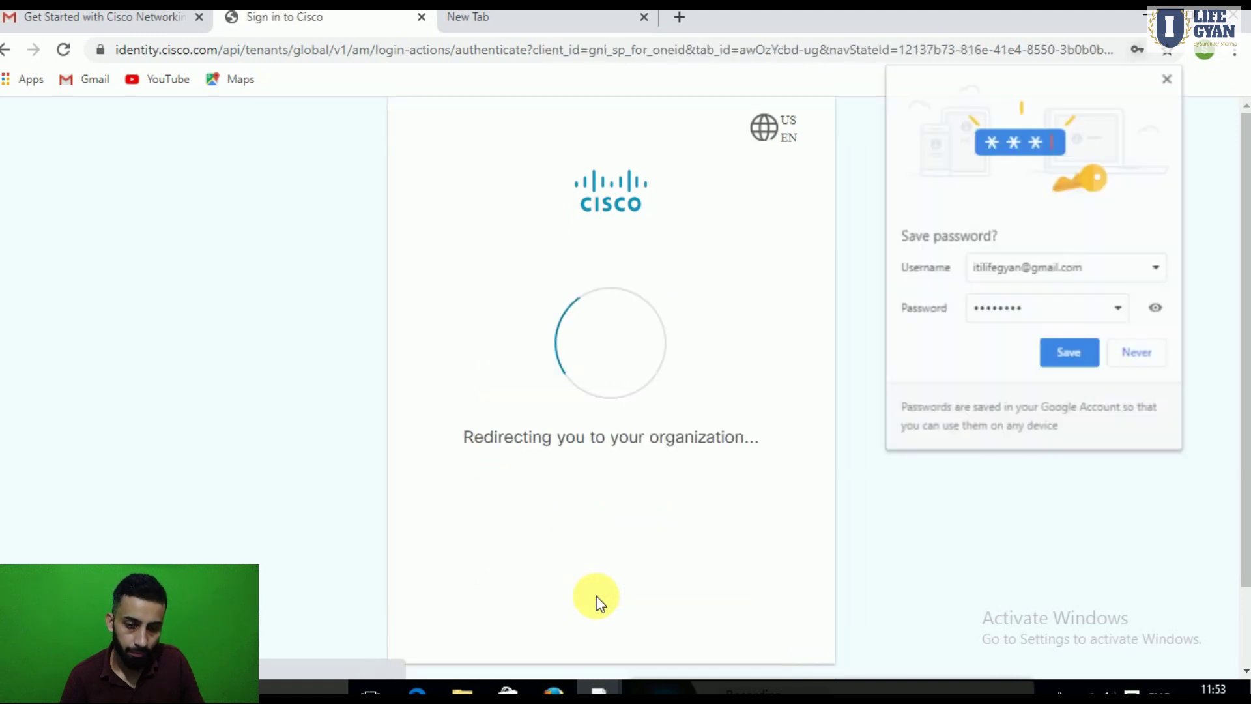
left_click(1057, 352)
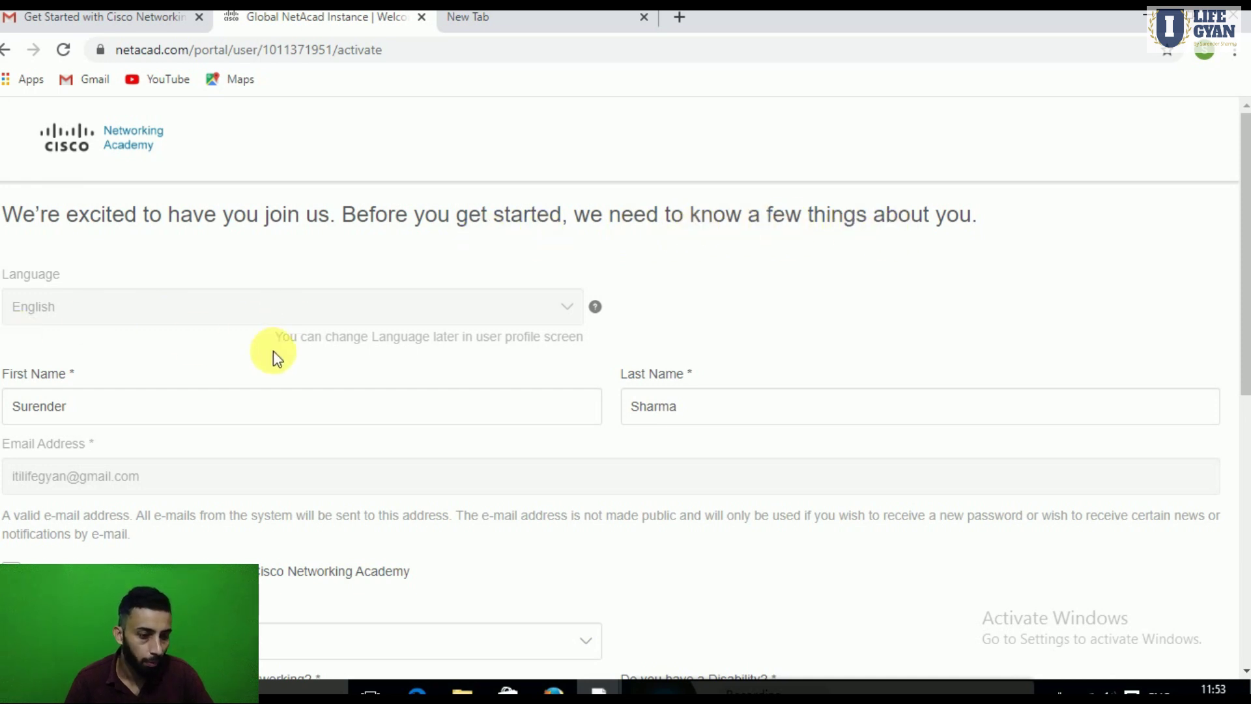
- Opt in to important emails from Cisco Networking Academy on the activation form
left_click(221, 399)
scroll(196, 399, "down", 1)
left_click(473, 361)
left_click(97, 326)
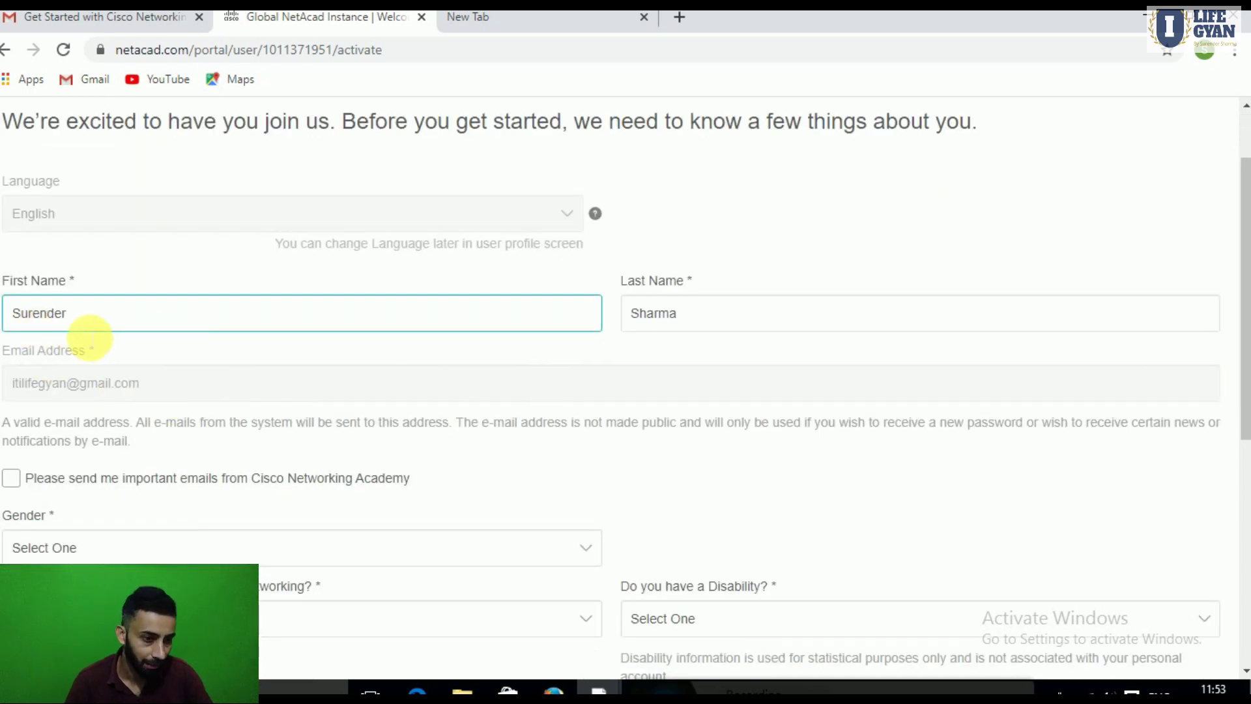
left_click(684, 358)
scroll(219, 421, "down", 2)
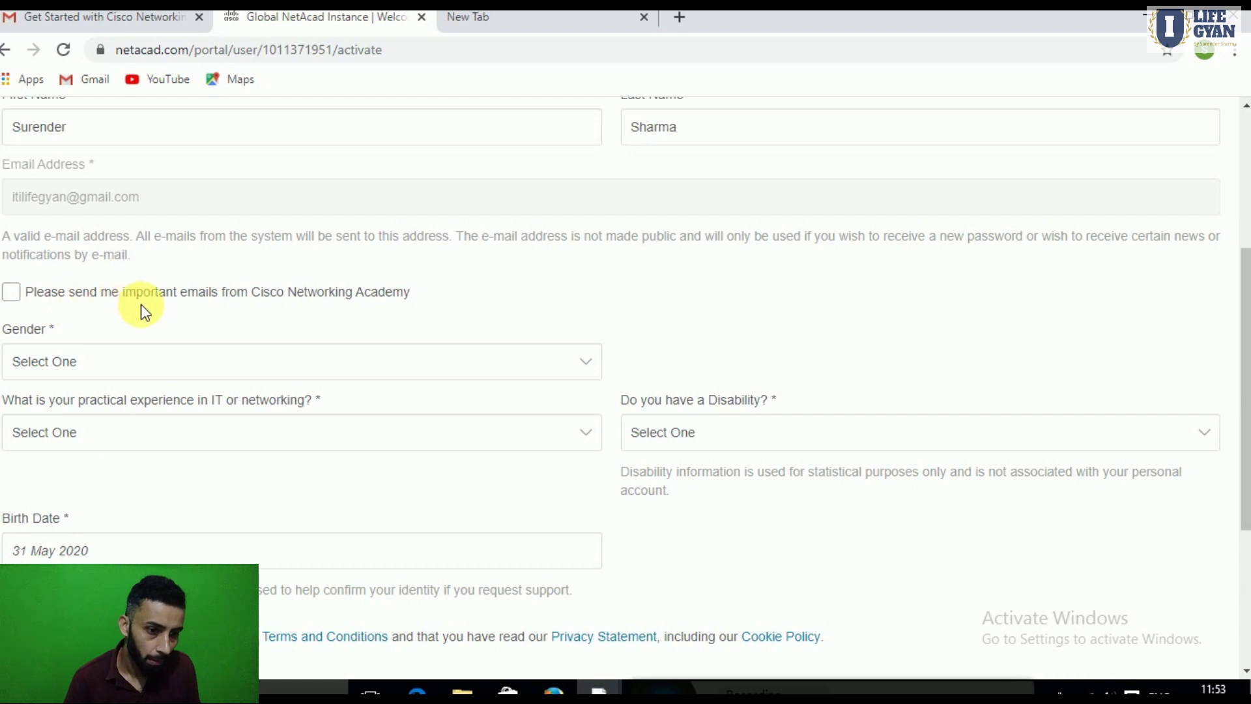
left_click(23, 294)
- Set gender to Male, IT experience to None, and disability to No
left_click(580, 360)
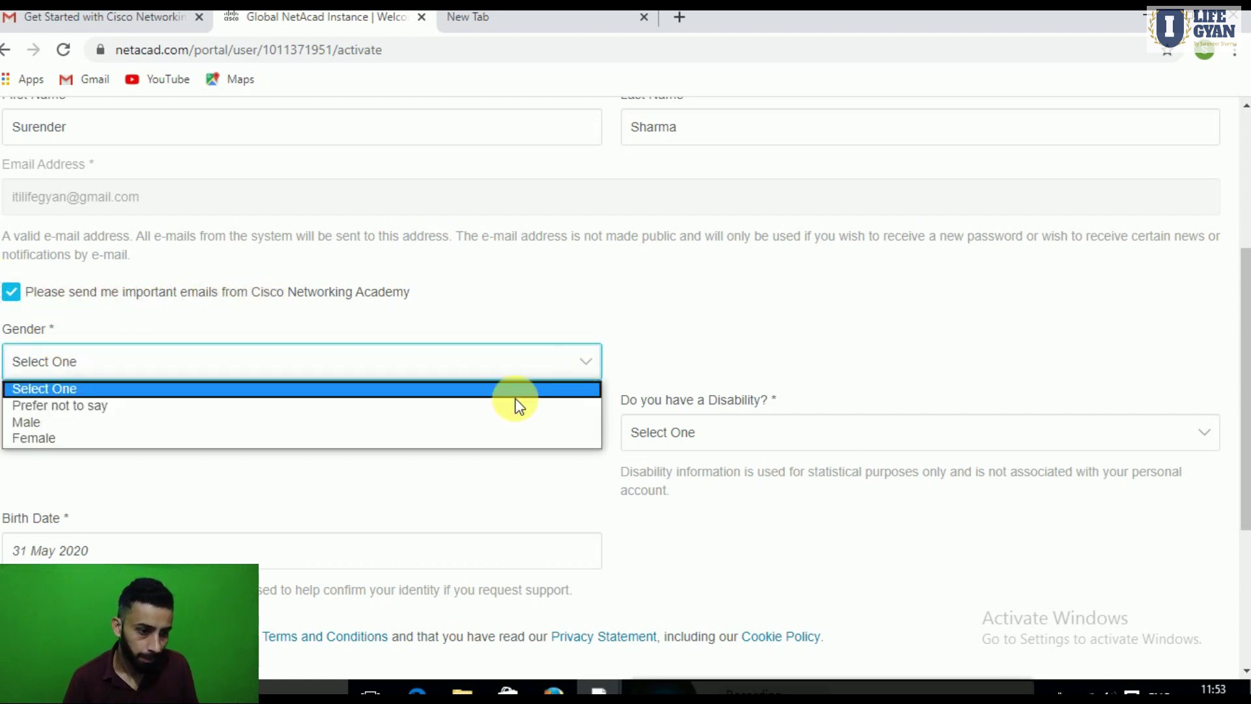
left_click(394, 422)
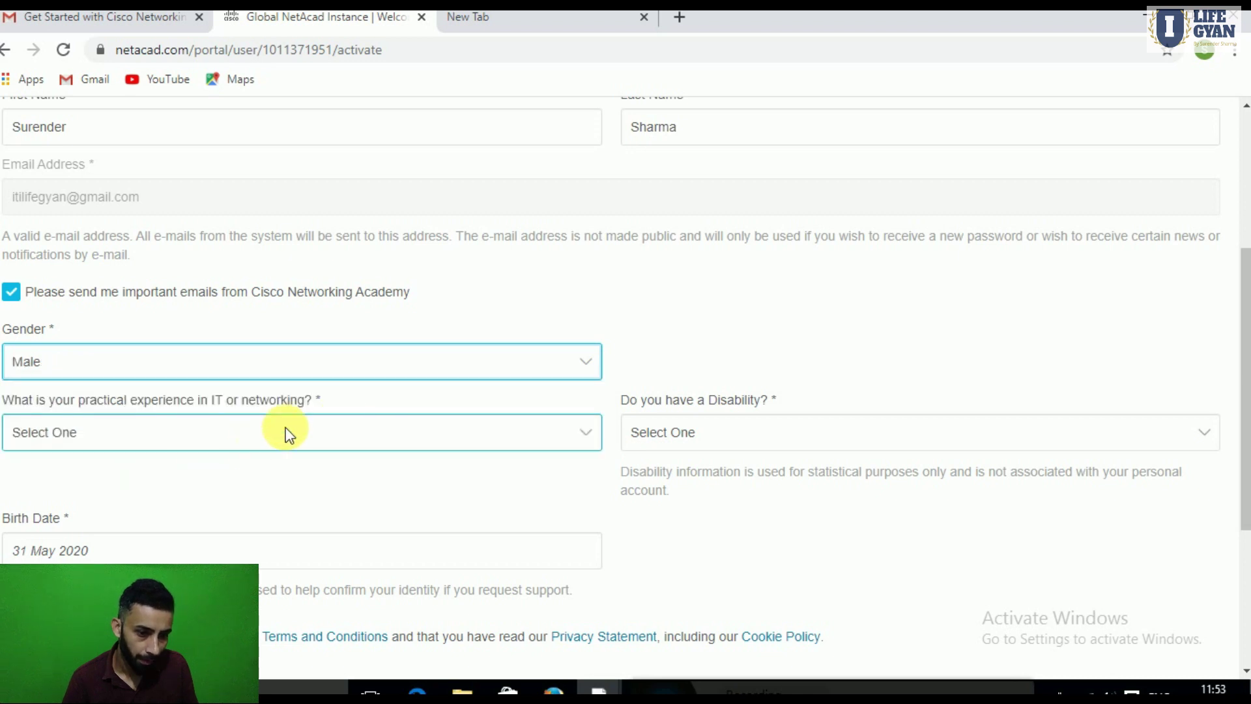
left_click(514, 433)
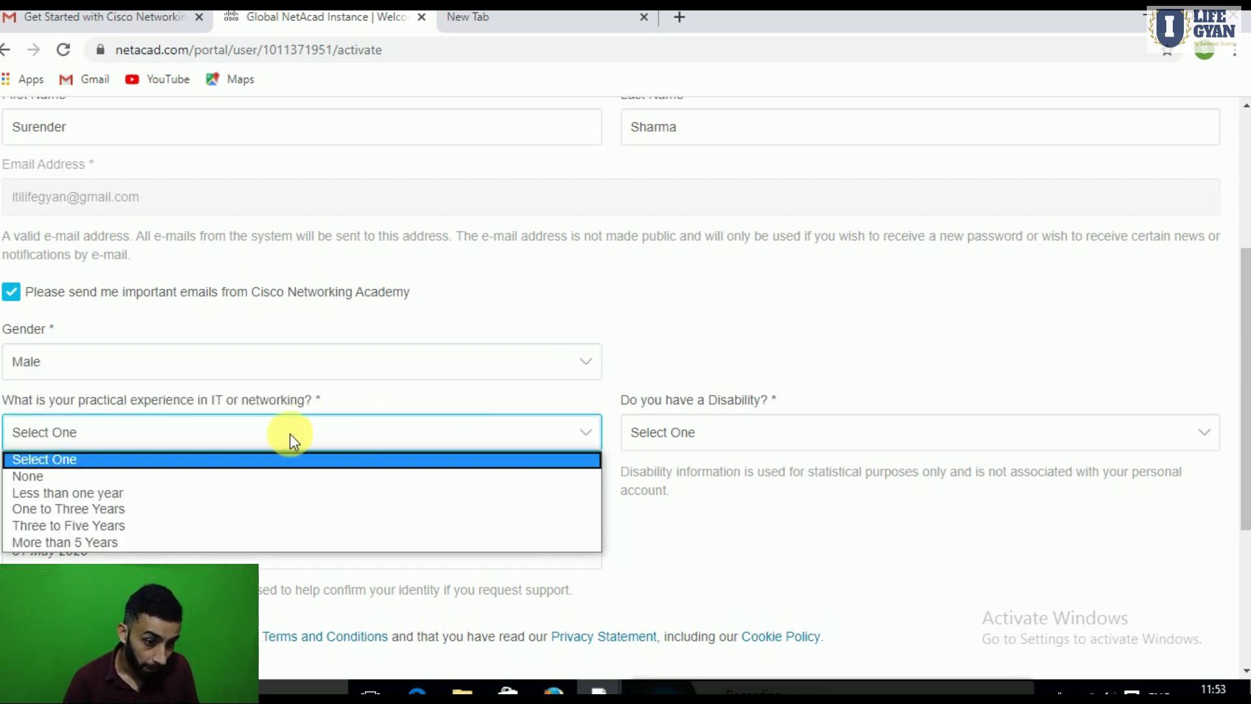
left_click(150, 476)
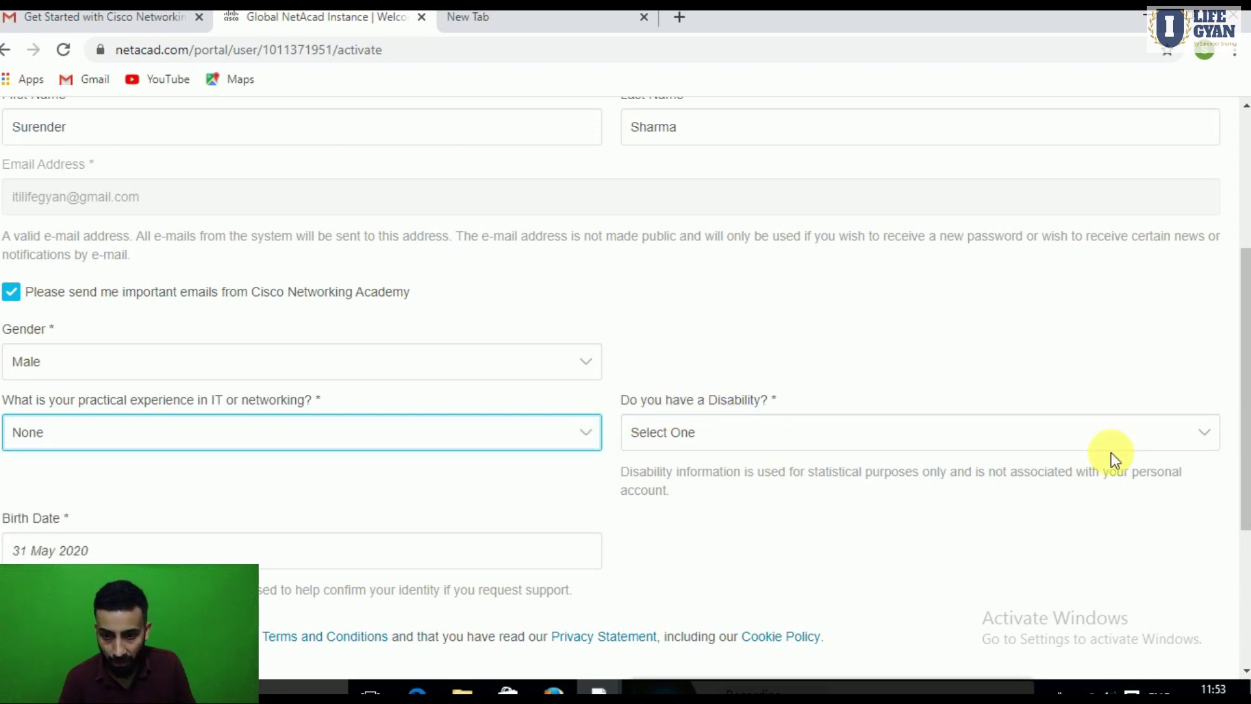
left_click(1079, 439)
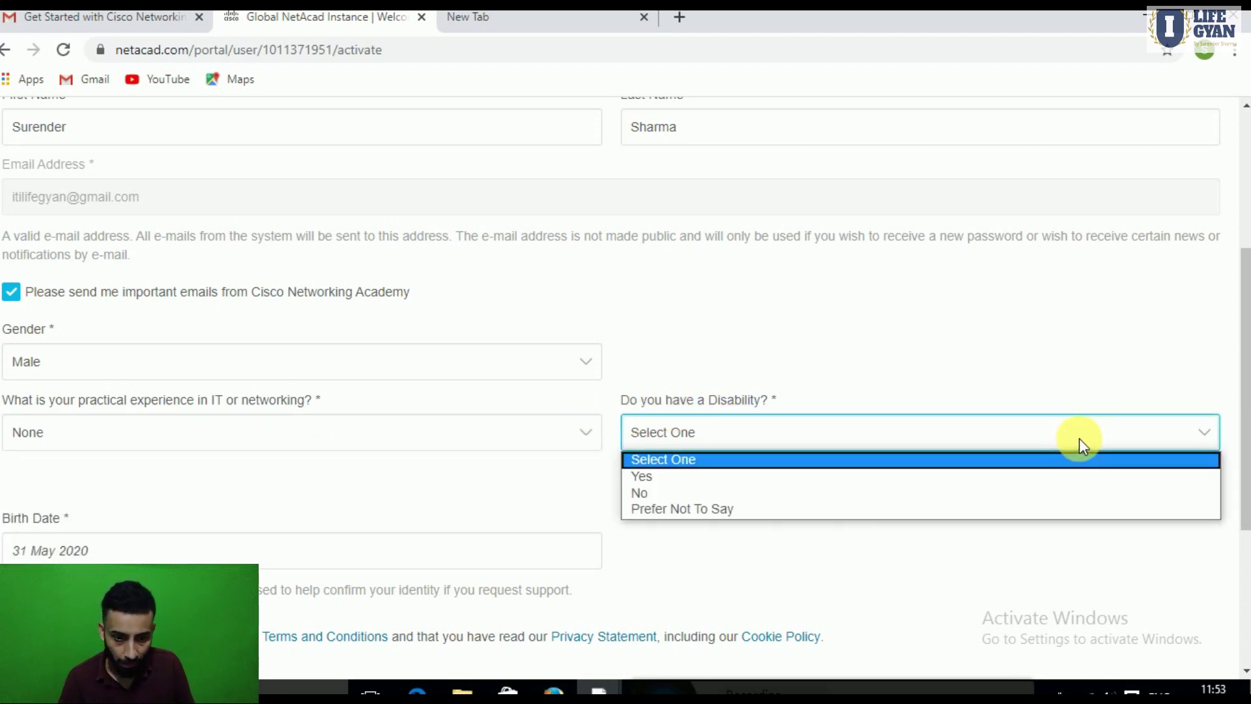
left_click(804, 493)
scroll(126, 472, "down", 3)
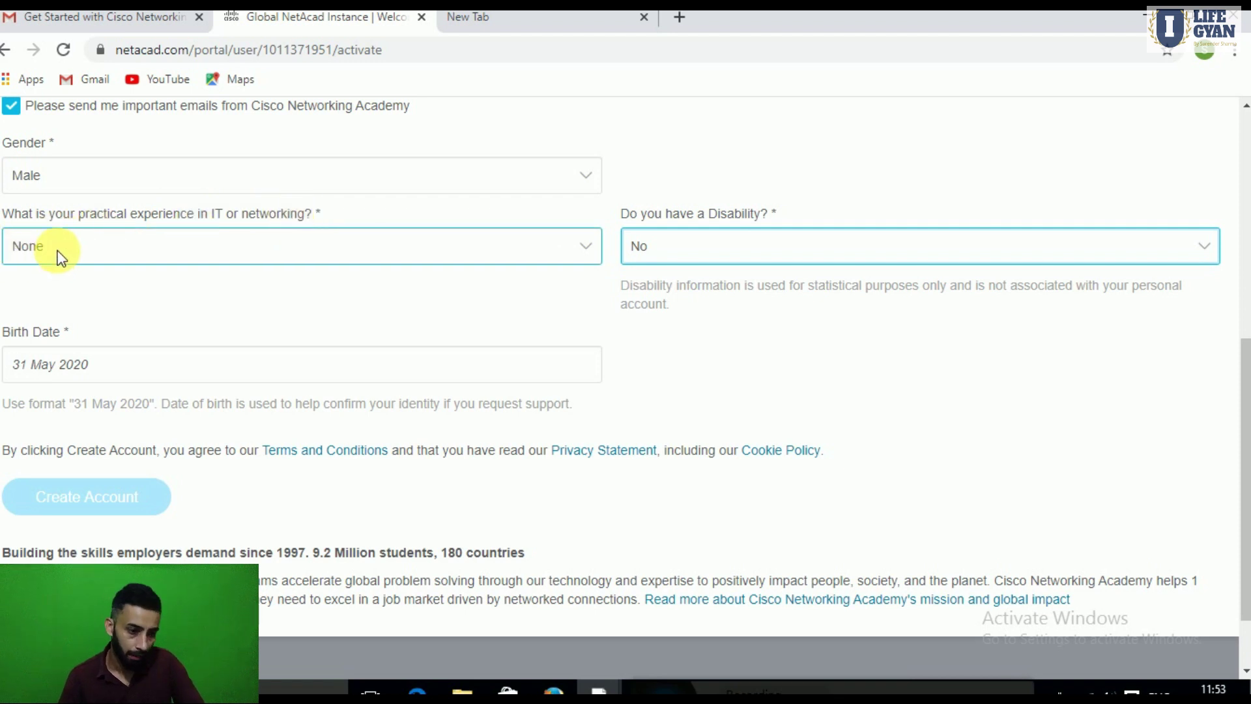
left_click(67, 367)
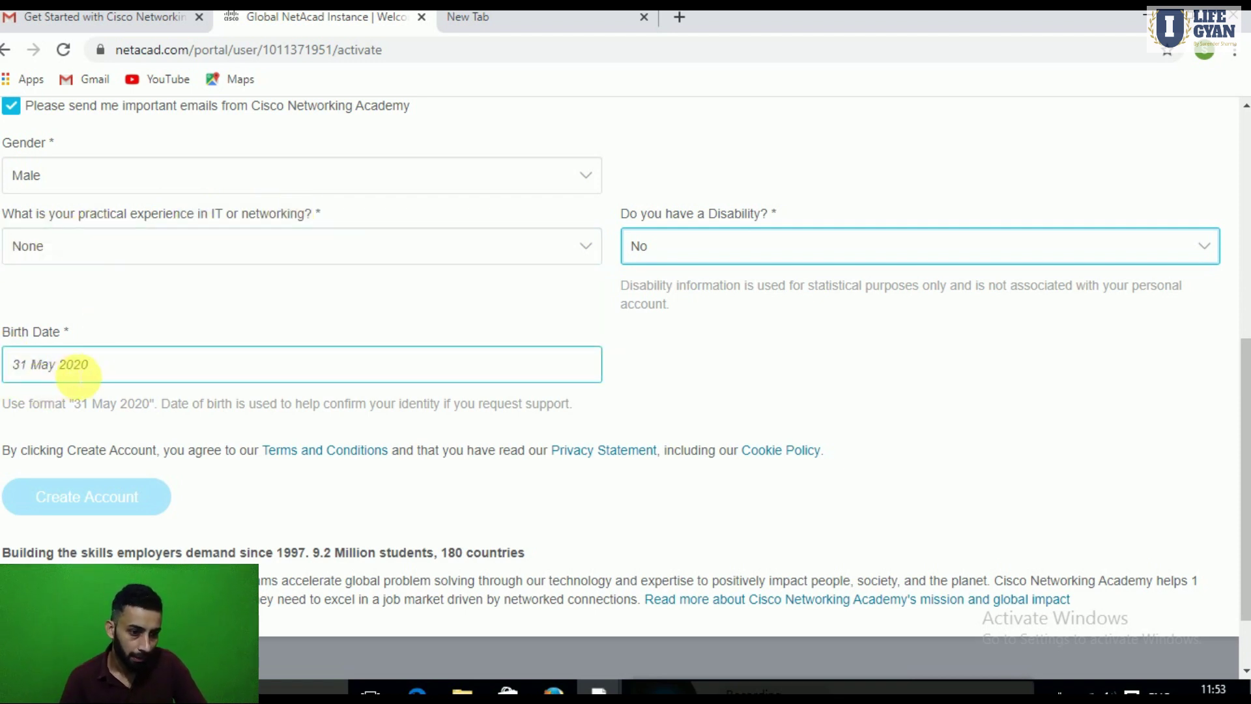
left_click(117, 369)
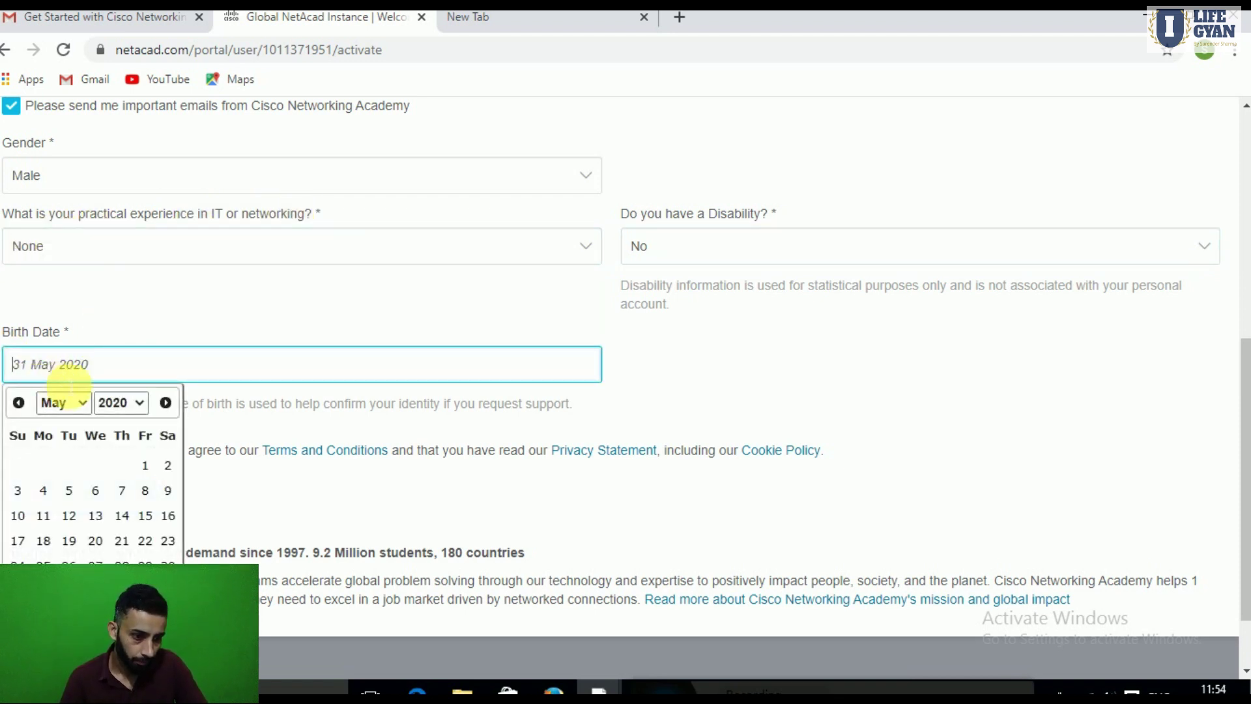
left_click(131, 406)
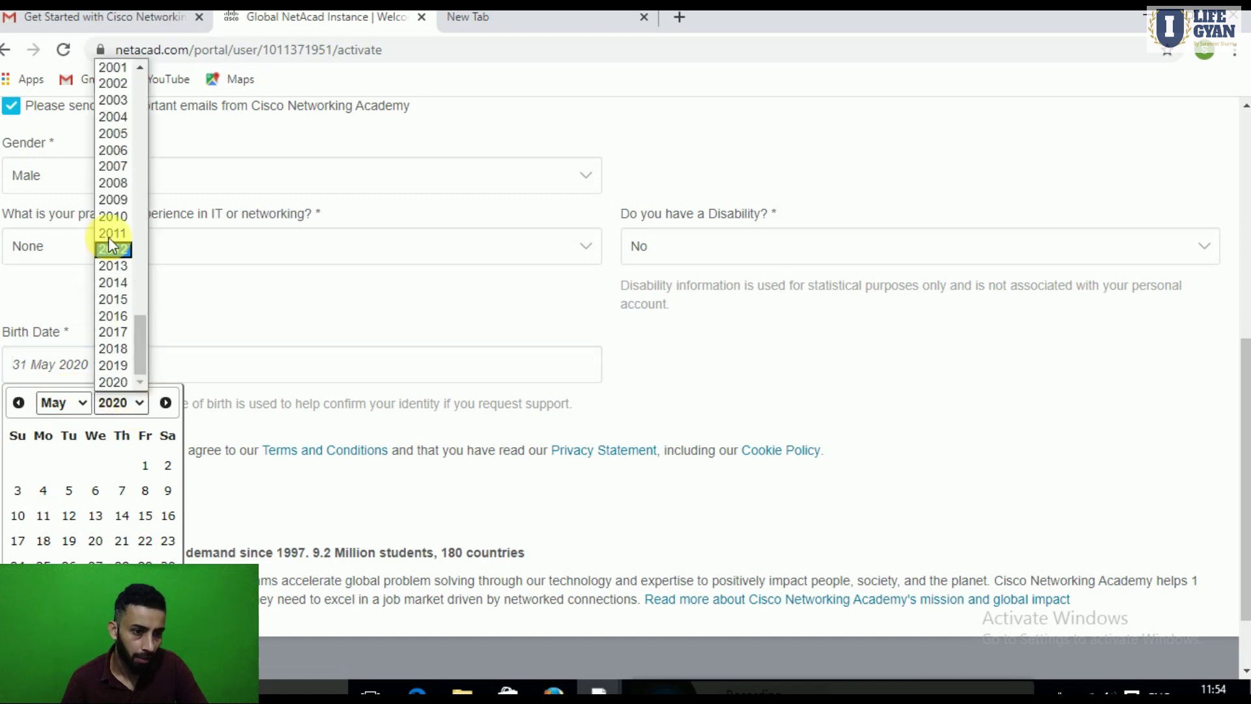
scroll(112, 232, "up", 15)
scroll(112, 232, "up", 12)
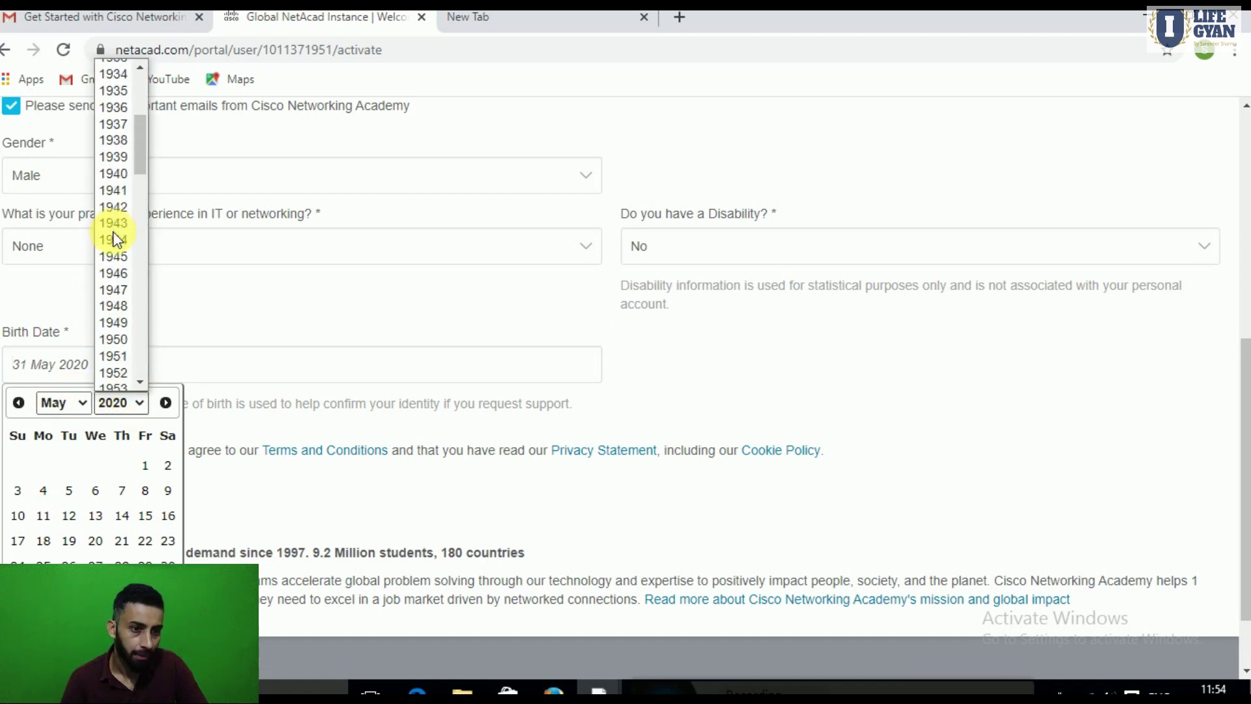
scroll(112, 232, "down", 4)
scroll(112, 232, "down", 15)
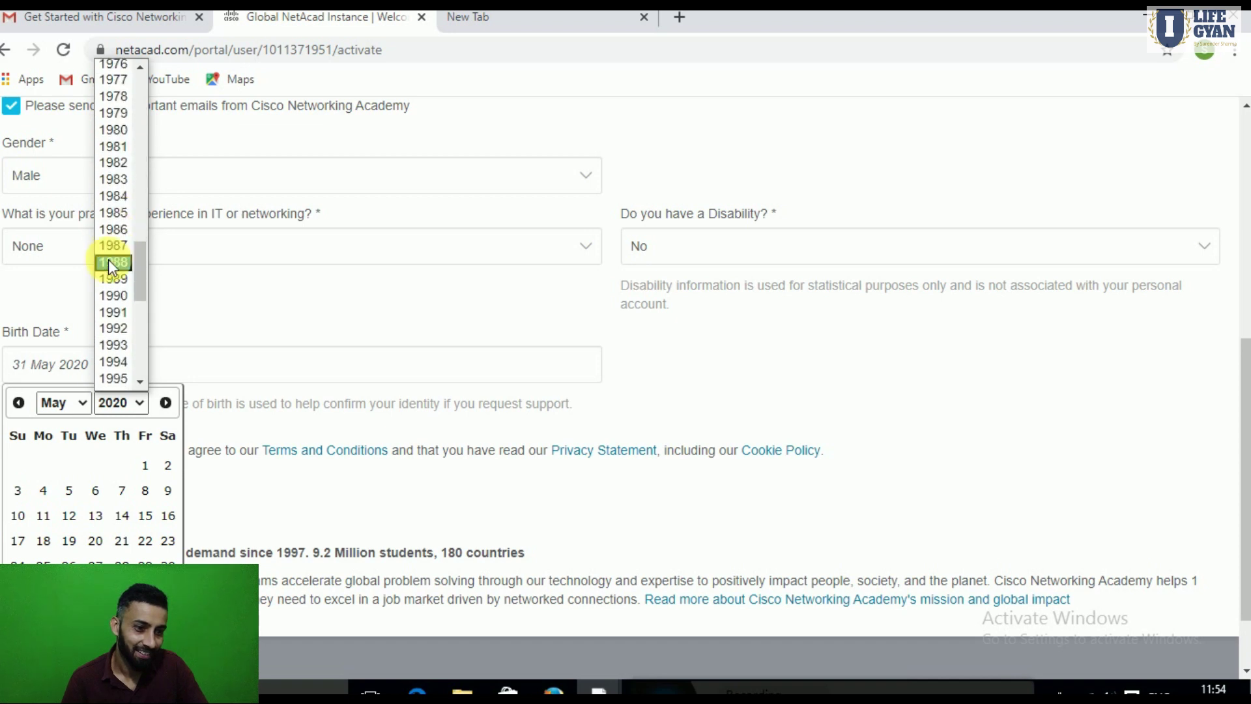
left_click(116, 180)
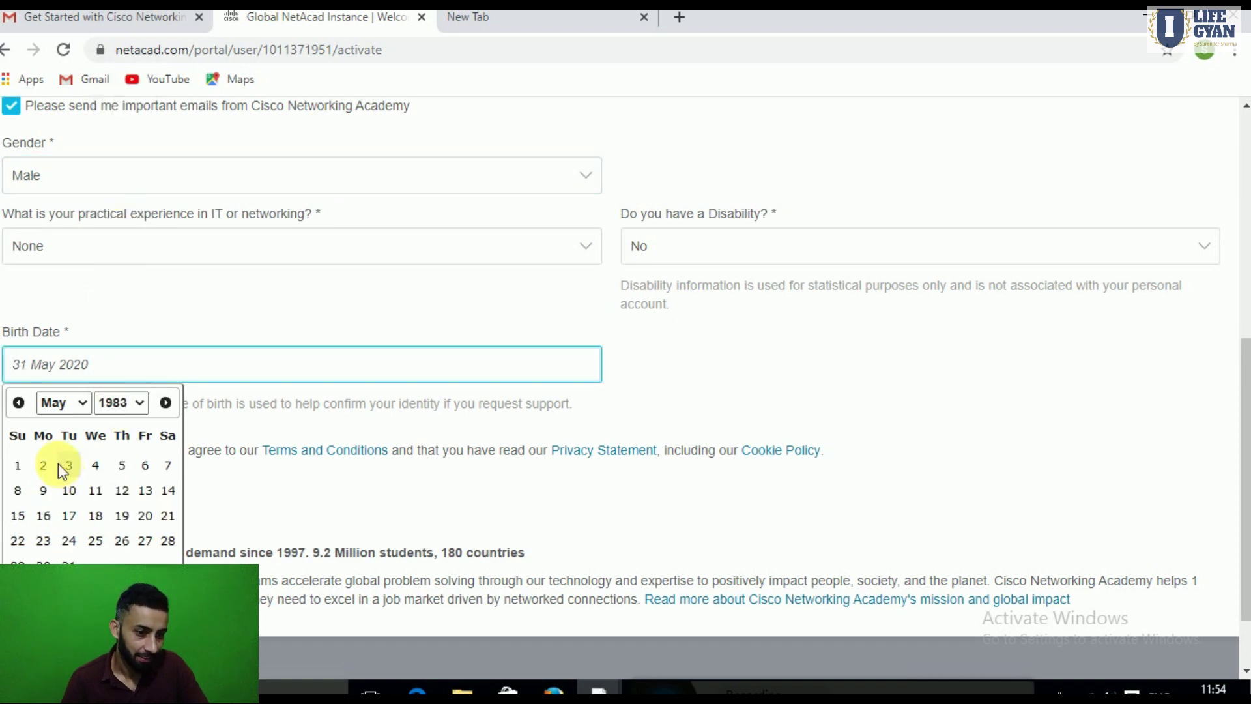
left_click(81, 403)
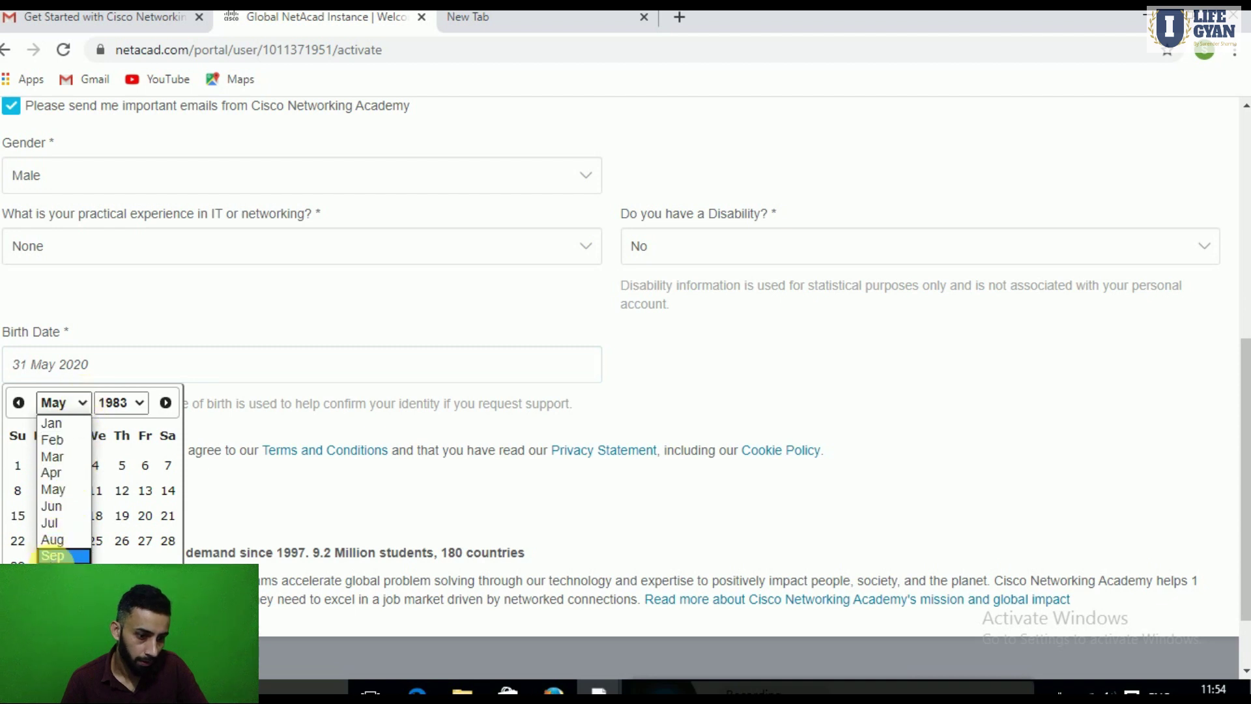
scroll(55, 550, "down", 1)
left_click(52, 555)
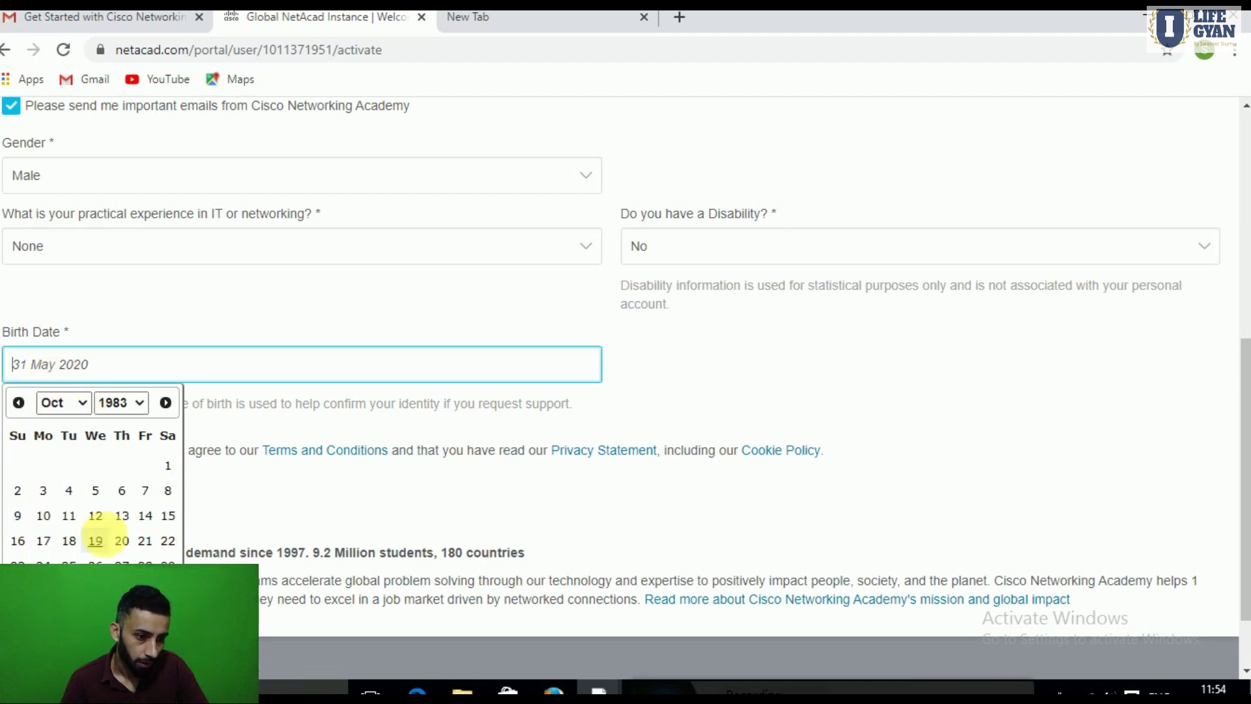
left_click(145, 516)
- Create the account and launch DGT_CYB_001 from the Let's start learning popup
left_click(108, 503)
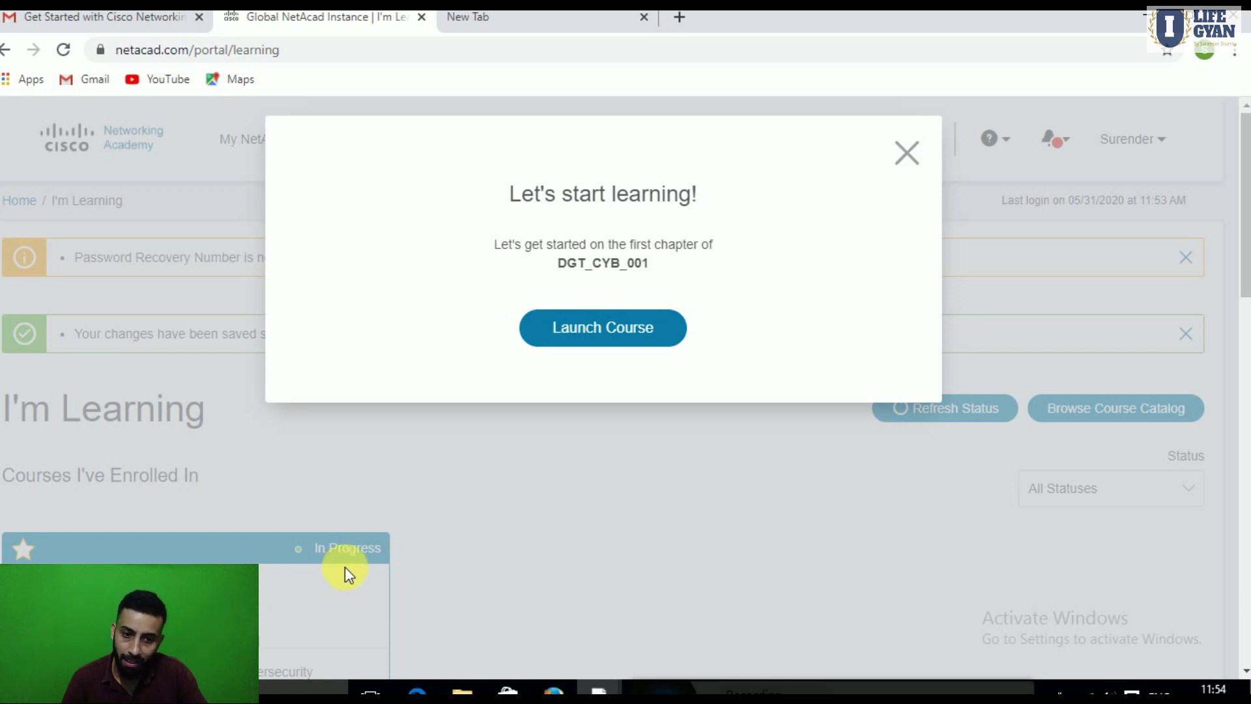
left_click(565, 334)
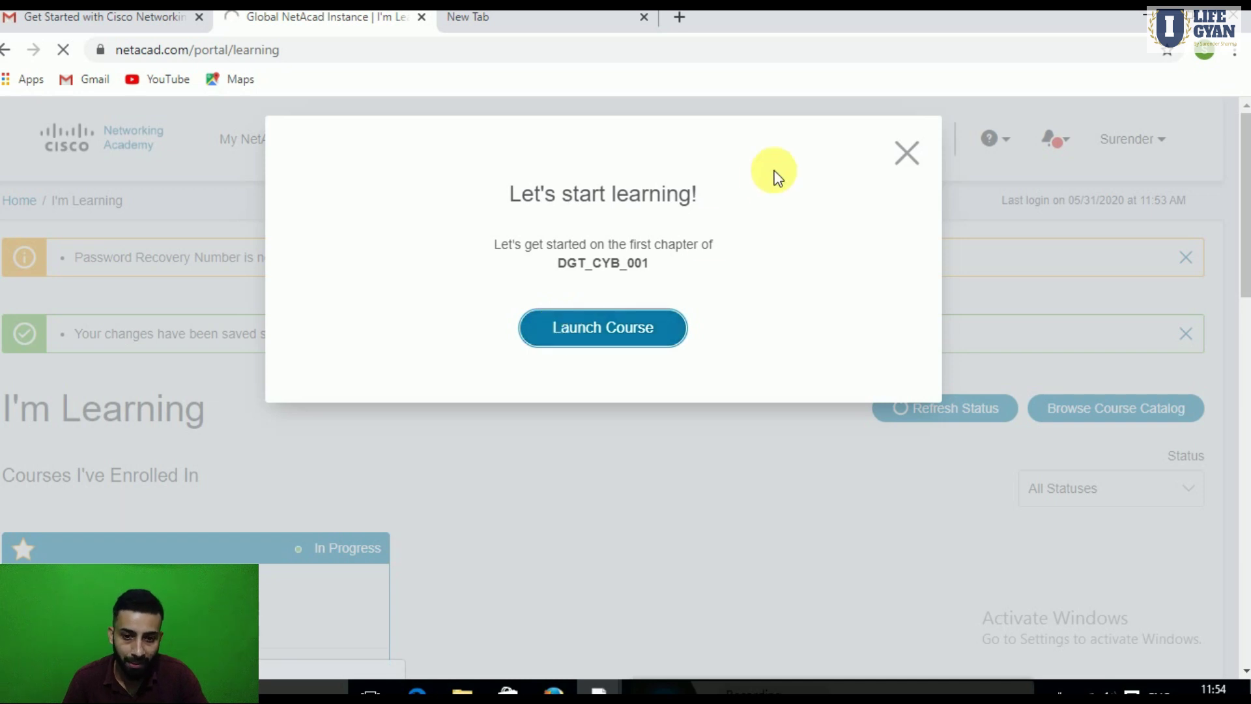